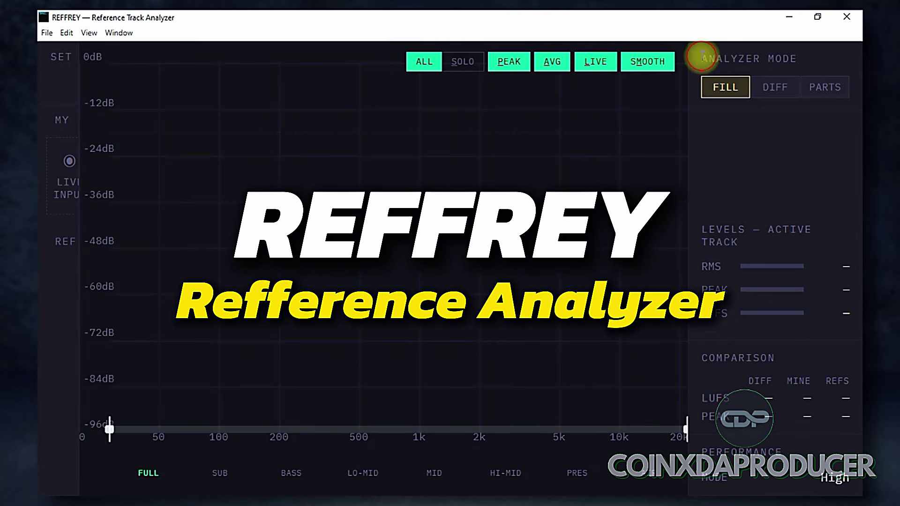
triple_click(814, 64)
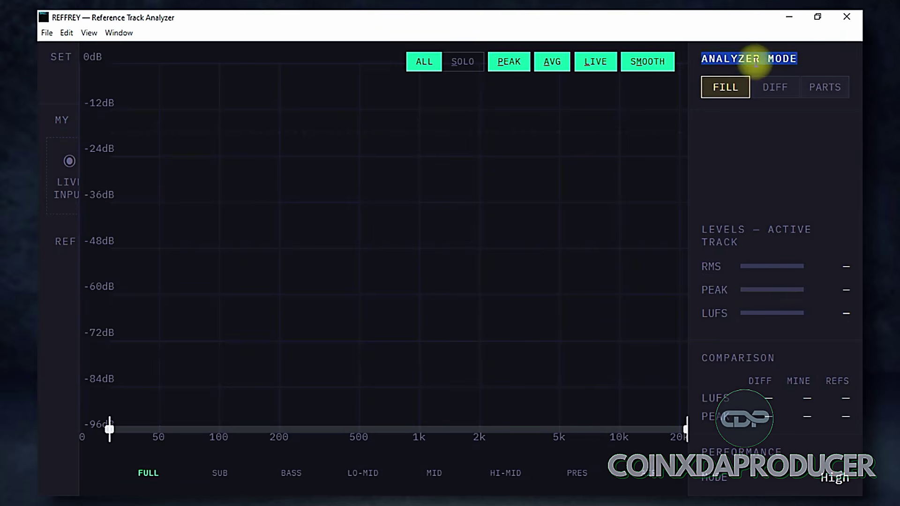
left_click(732, 154)
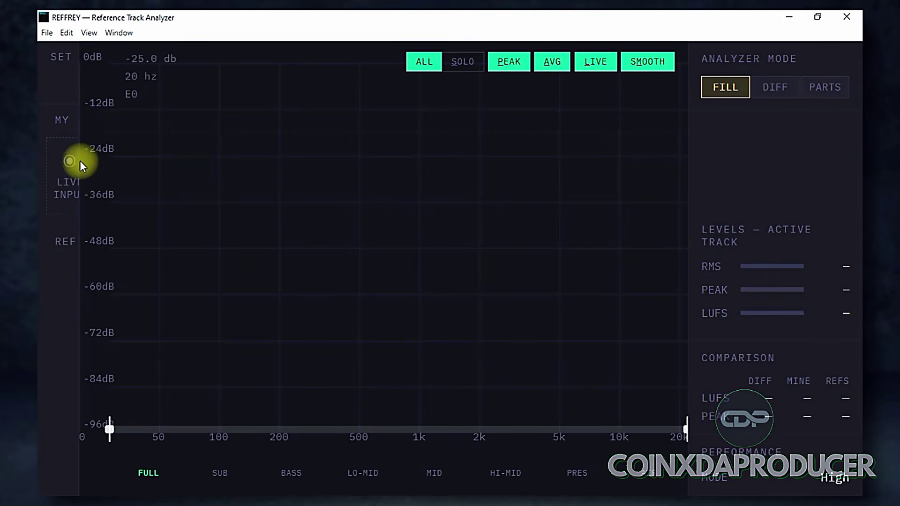
mouse_move(56, 187)
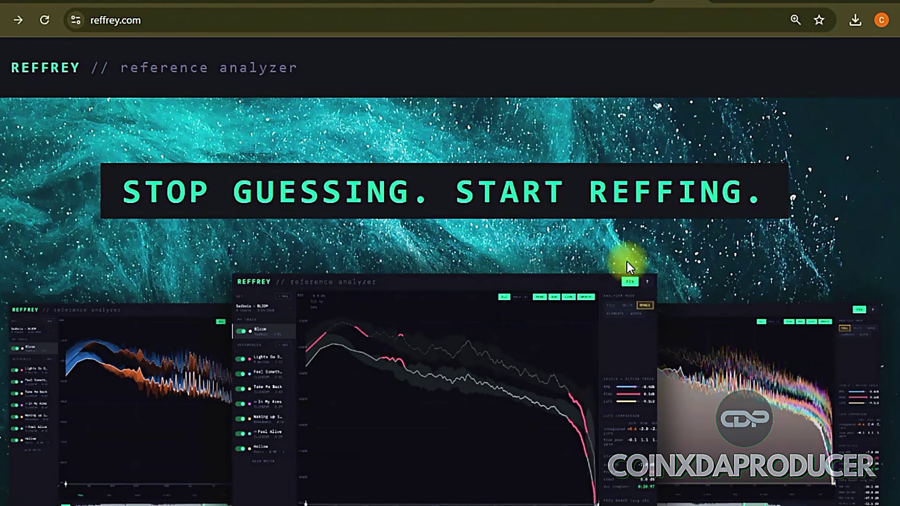
Switch to the browser at reffrey.com and download the free Windows x64 VST3 version of REFFREY.
scroll(626, 260, "down", 8)
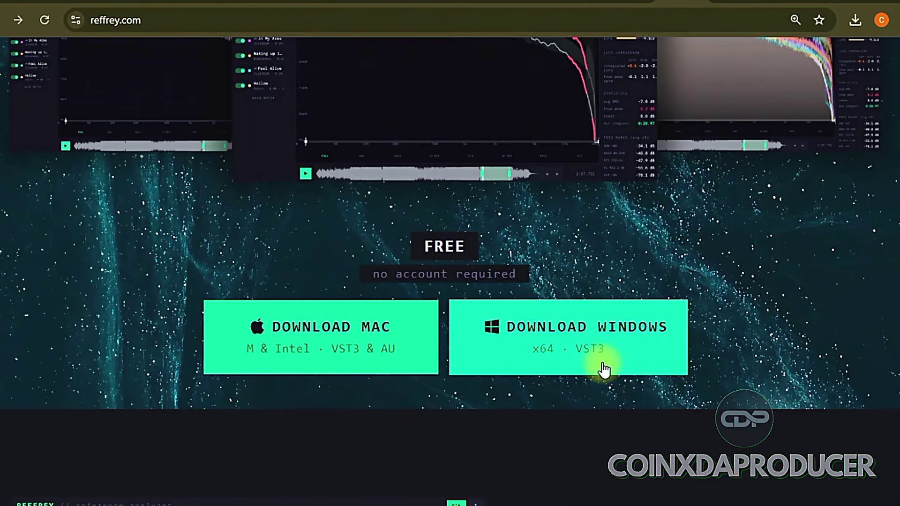
left_click_drag(407, 238, 470, 240)
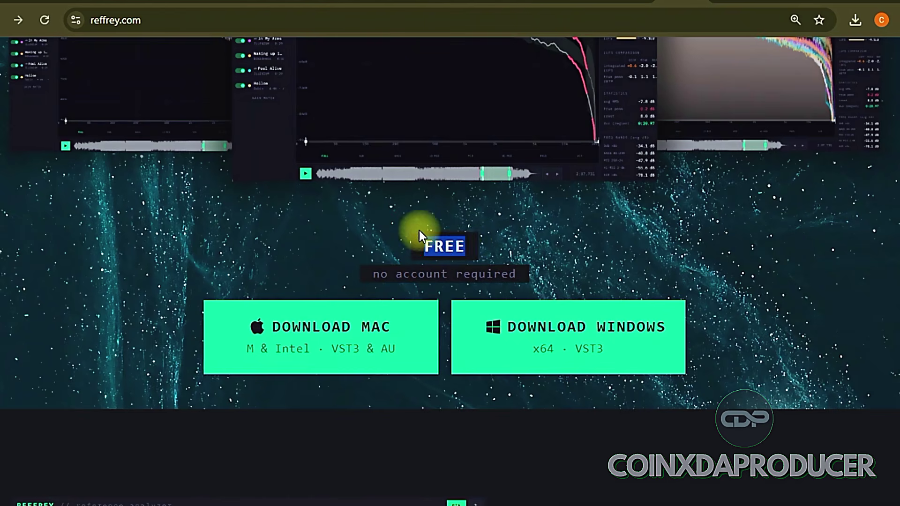
left_click(818, 243)
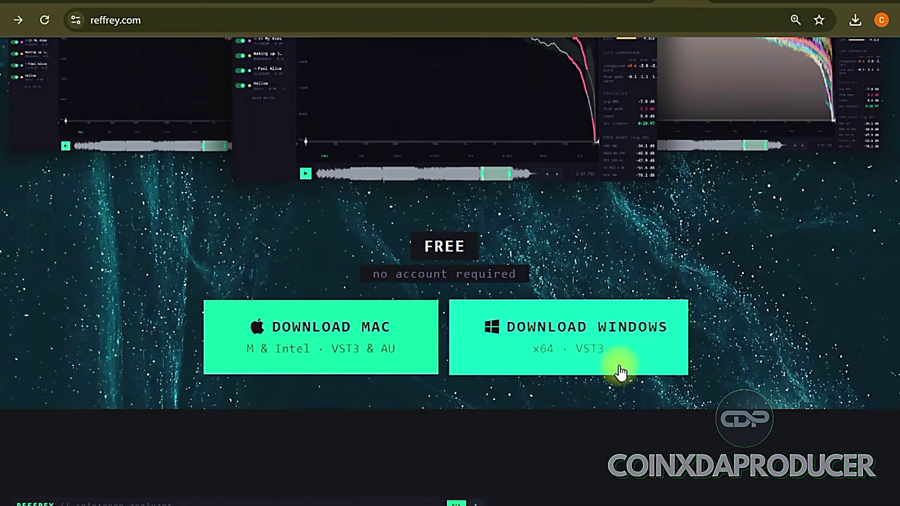
left_click(589, 335)
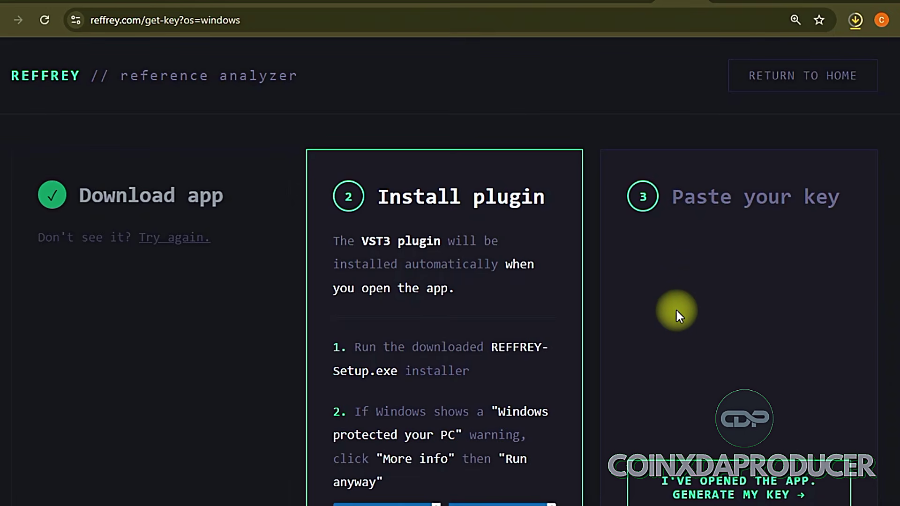
Review the Windows installation instructions, generate the REFFREY licence key and copy it to the clipboard.
scroll(684, 291, "down", 2)
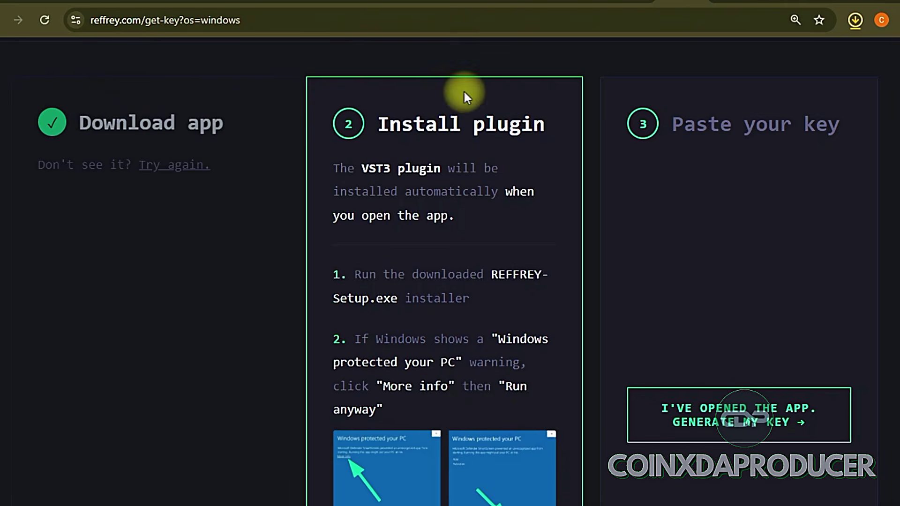
scroll(513, 258, "down", 3)
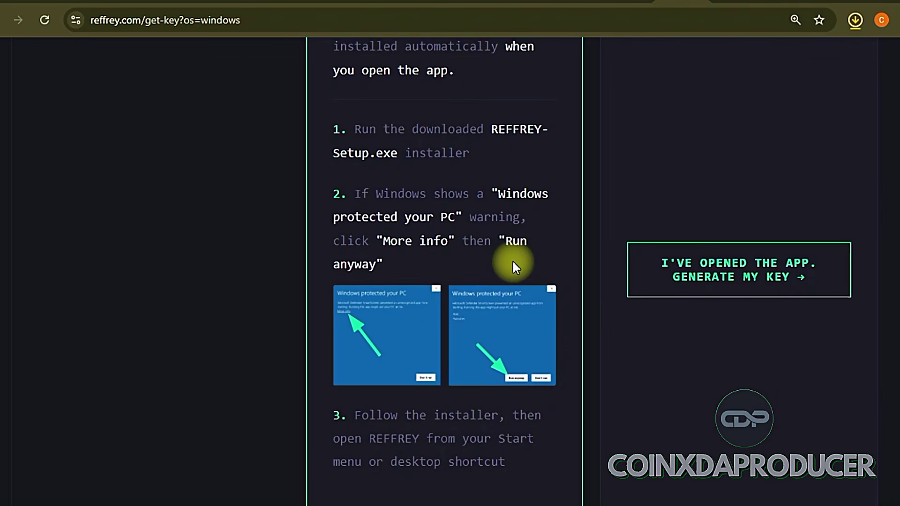
scroll(513, 261, "up", 3)
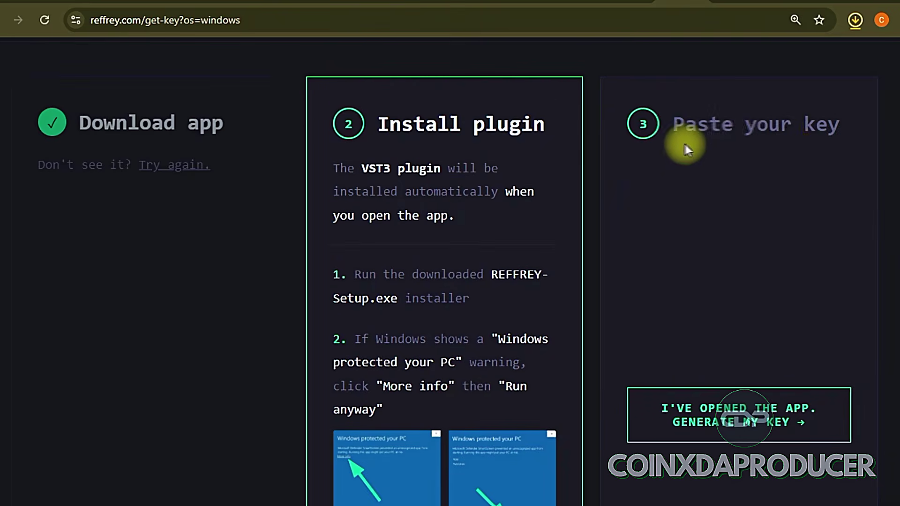
scroll(813, 211, "down", 3)
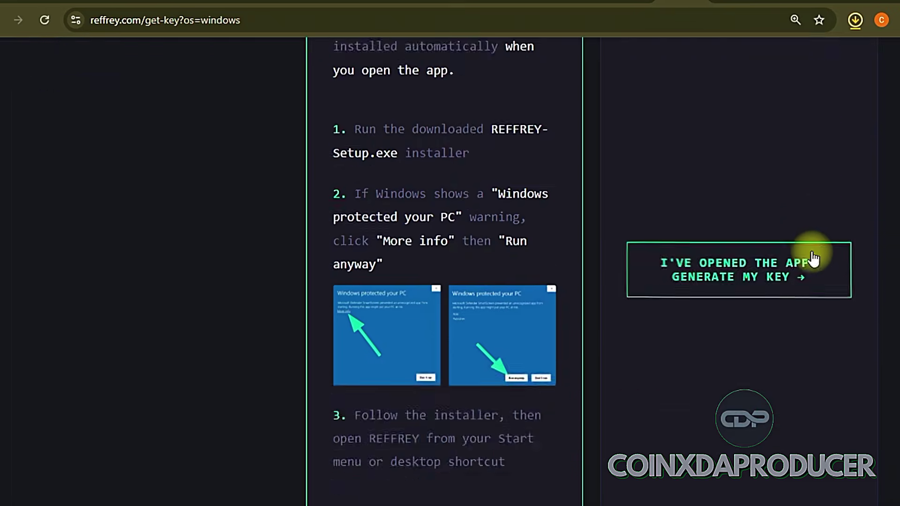
left_click(703, 261)
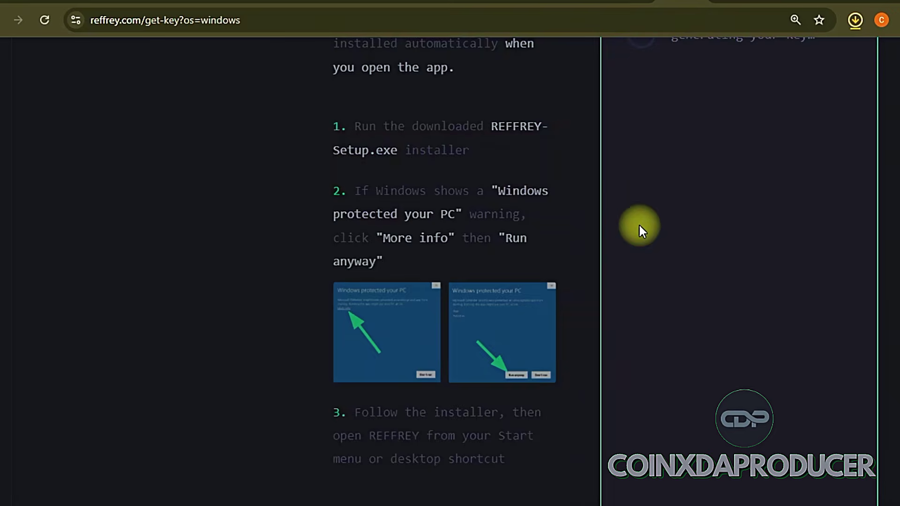
scroll(703, 229, "up", 5)
scroll(769, 234, "down", 2)
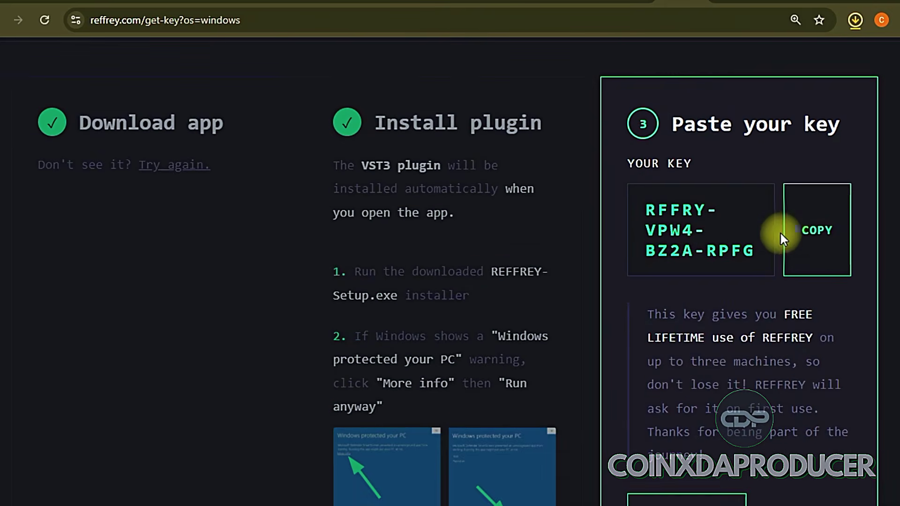
left_click(818, 238)
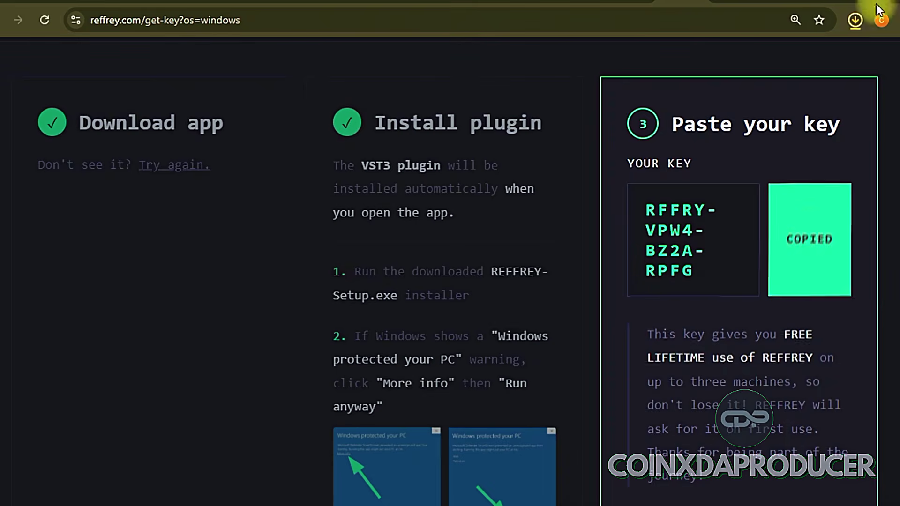
scroll(750, 240, "down", 4)
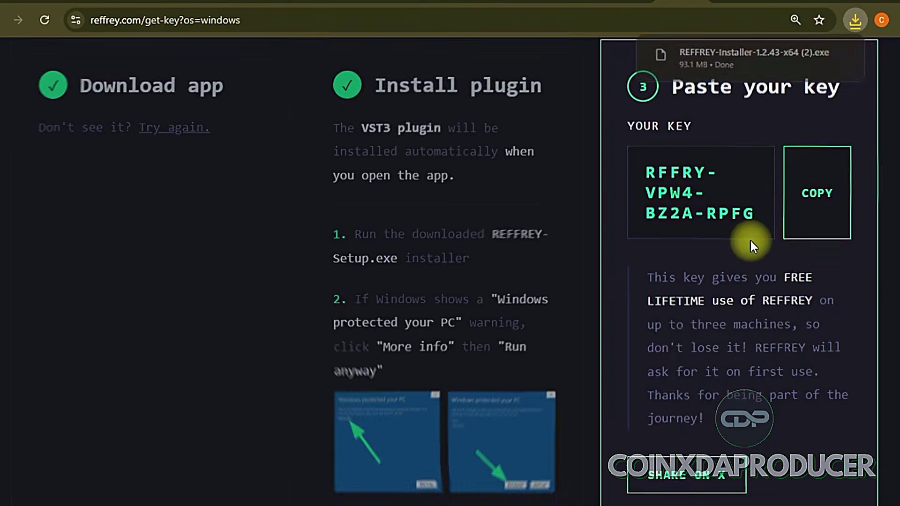
scroll(785, 237, "up", 5)
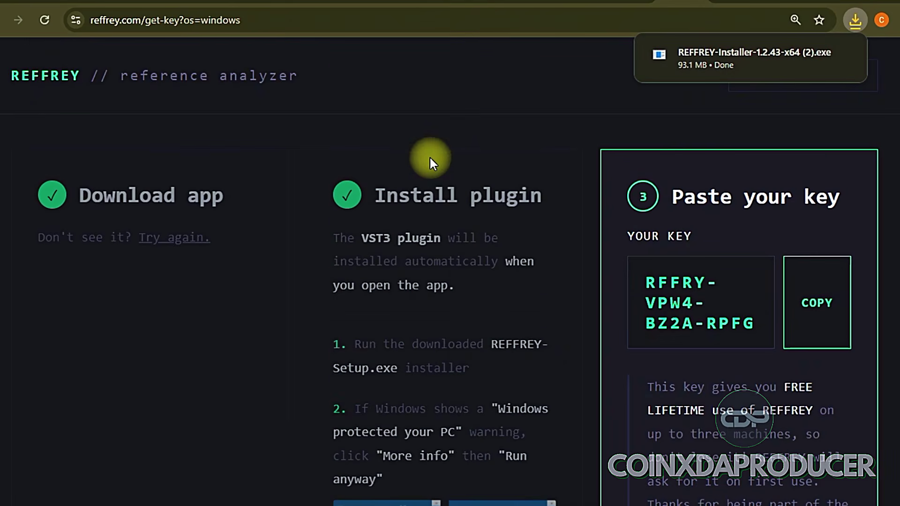
mouse_move(832, 39)
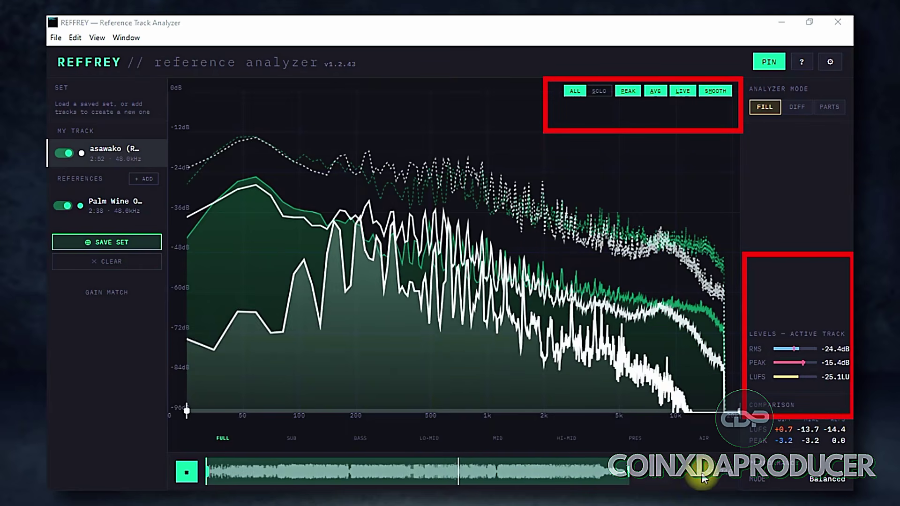
Hide the peak and live curves in the REFFREY spectrum graph and show both again.
left_click(628, 92)
left_click(671, 92)
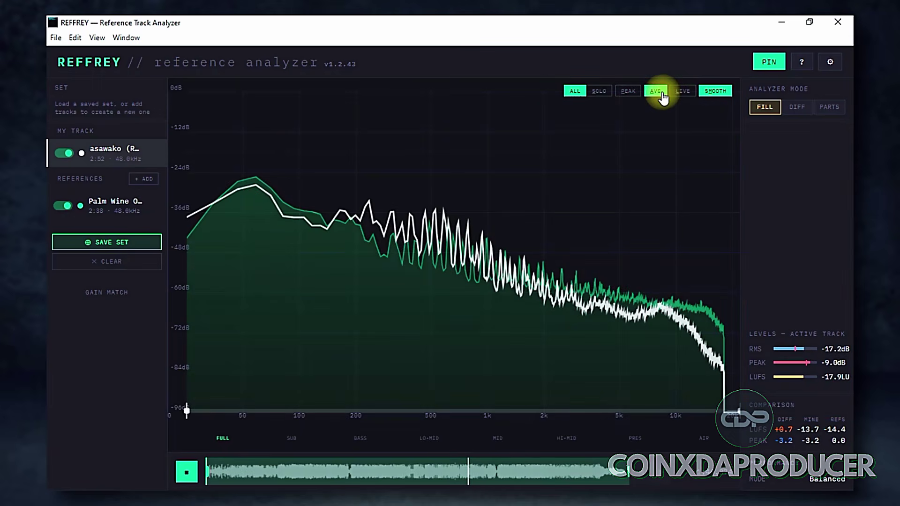
left_click(627, 93)
left_click(675, 92)
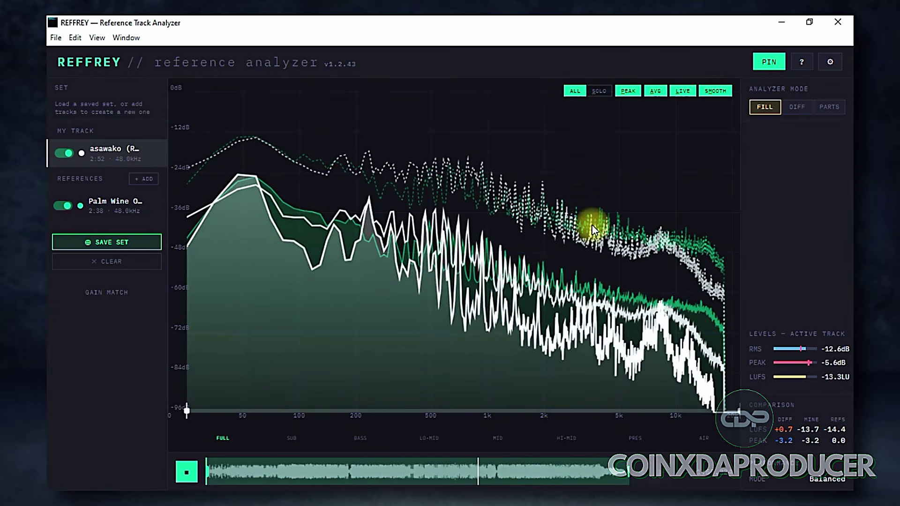
Stop playback and narrow the spectrum's frequency range to 25–40 Hz.
left_click(187, 469)
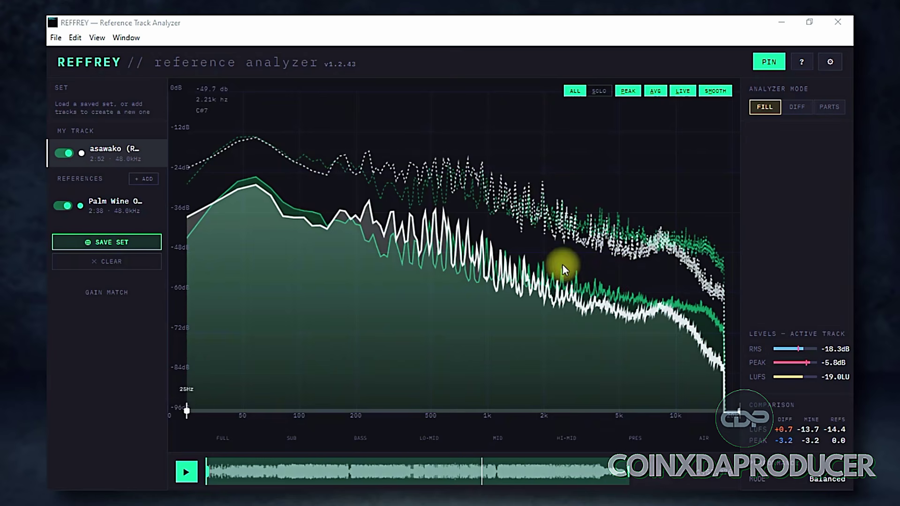
left_click_drag(186, 411, 345, 411)
mouse_move(739, 410)
left_mouse_down()
mouse_move(476, 401)
mouse_move(381, 410)
mouse_move(160, 393)
left_mouse_up()
mouse_move(381, 411)
left_mouse_down()
mouse_move(216, 410)
mouse_move(240, 409)
left_mouse_up()
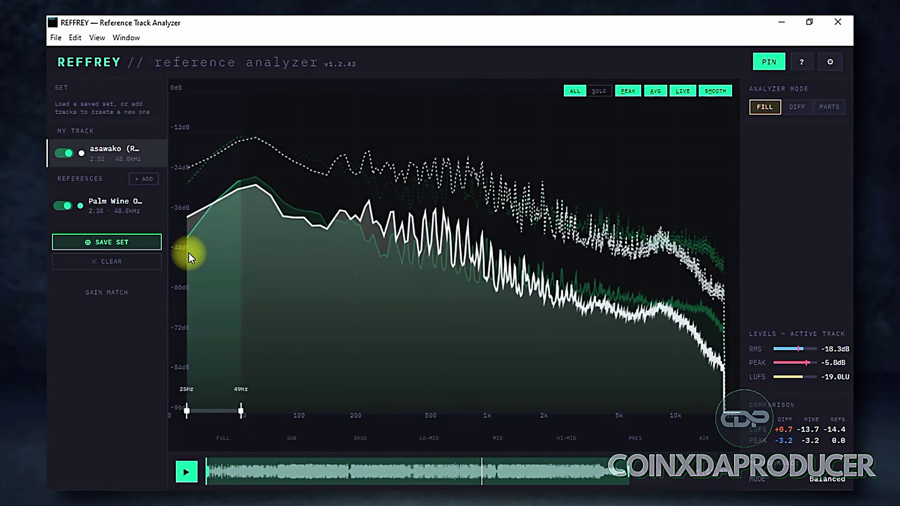
left_click_drag(242, 411, 224, 410)
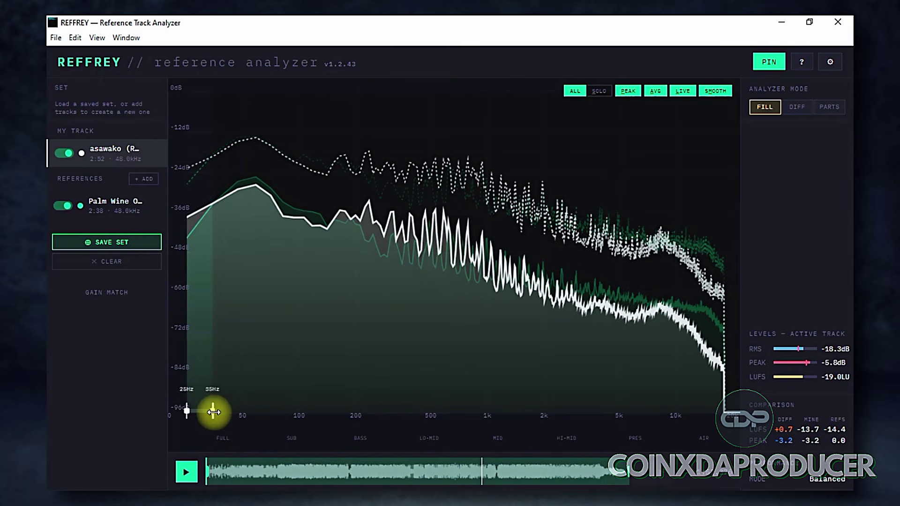
Audition the isolated low band, pause playback and adjust the frequency range to 31–46 Hz.
left_click(187, 475)
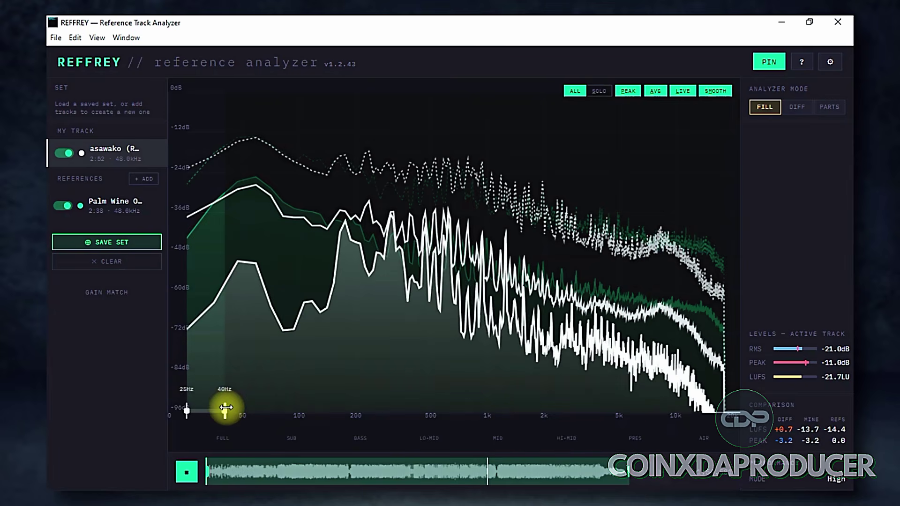
mouse_move(226, 408)
left_mouse_down()
mouse_move(257, 406)
mouse_move(234, 409)
left_mouse_up()
key("space")
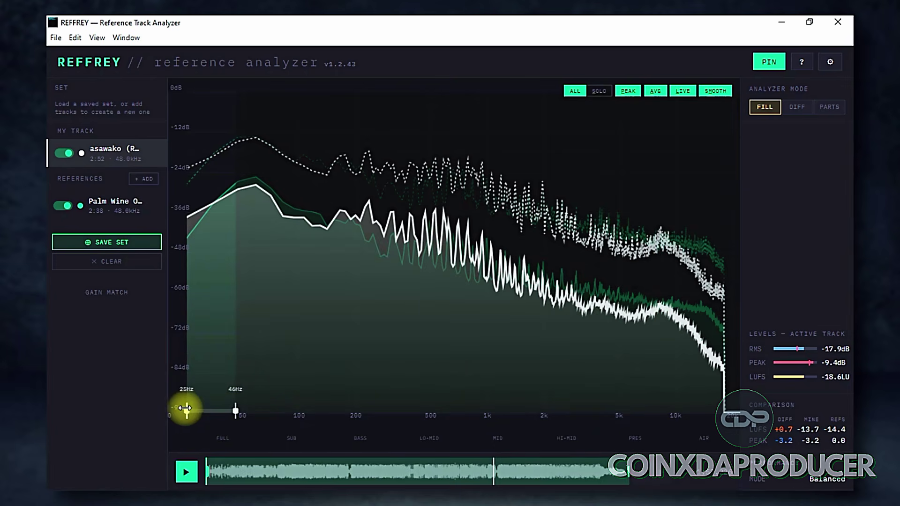
left_click_drag(197, 413, 203, 411)
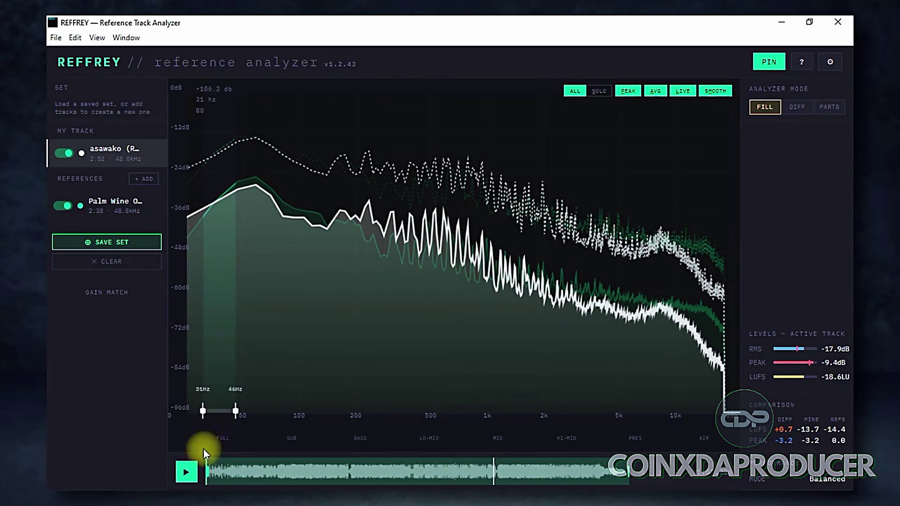
Compare the asawako track with the Palm Wine reference by playing different sections of each in the 31–46 Hz band, and stop playback.
left_click(186, 473)
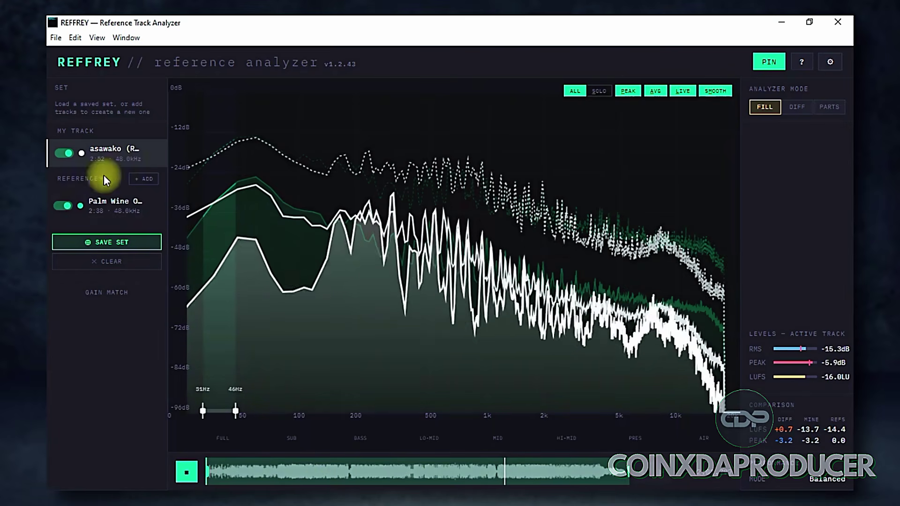
key("space")
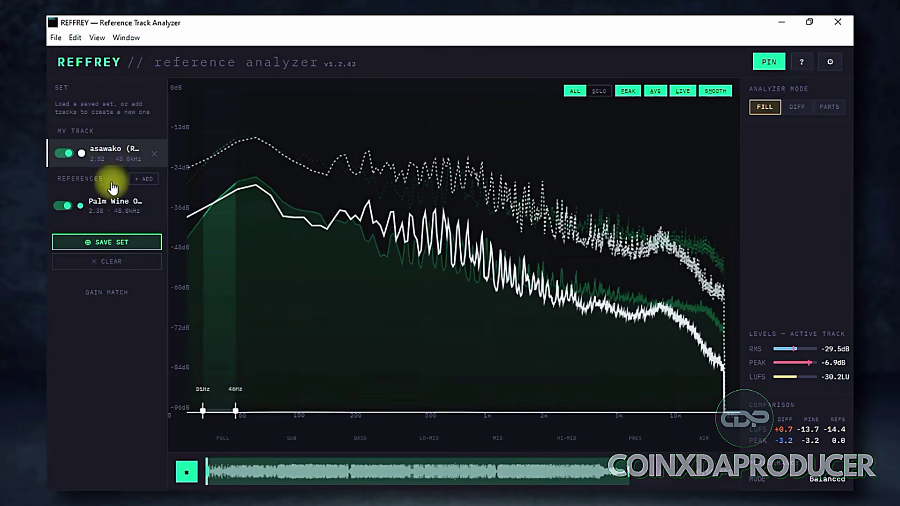
key("space")
left_click(322, 472)
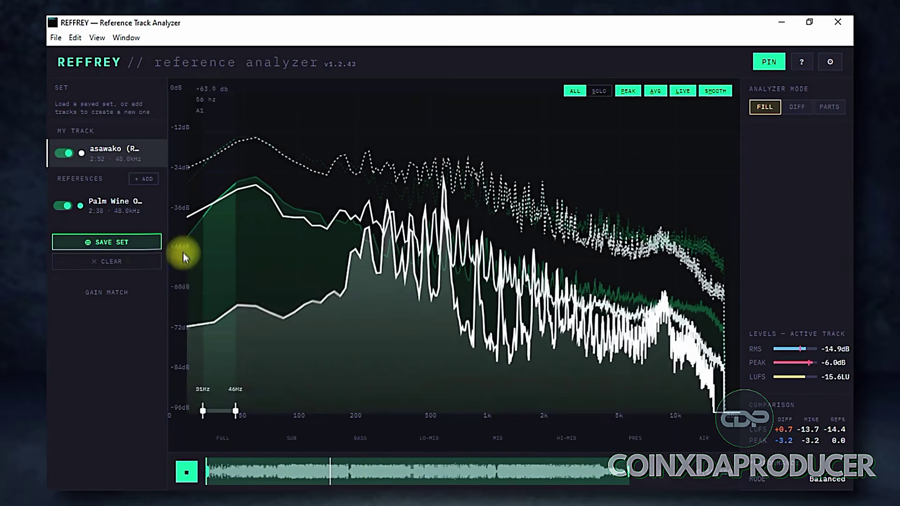
left_click(121, 206)
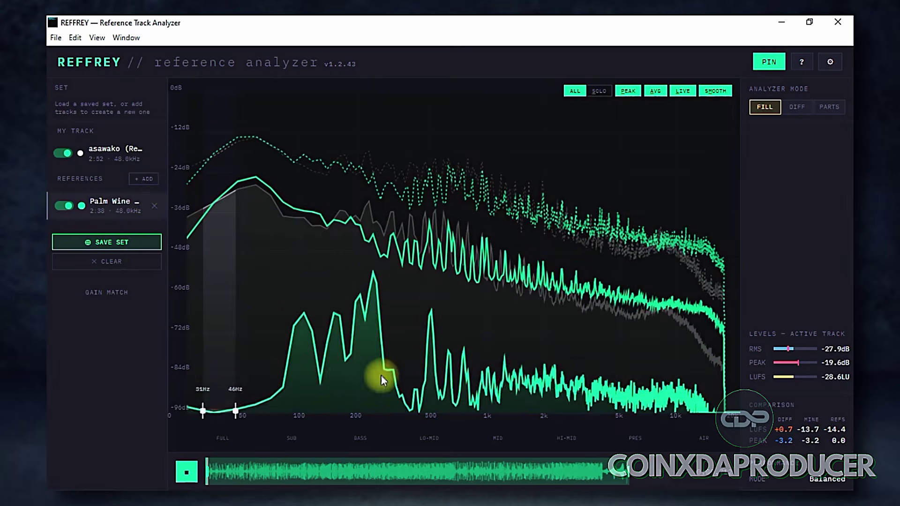
left_click(417, 473)
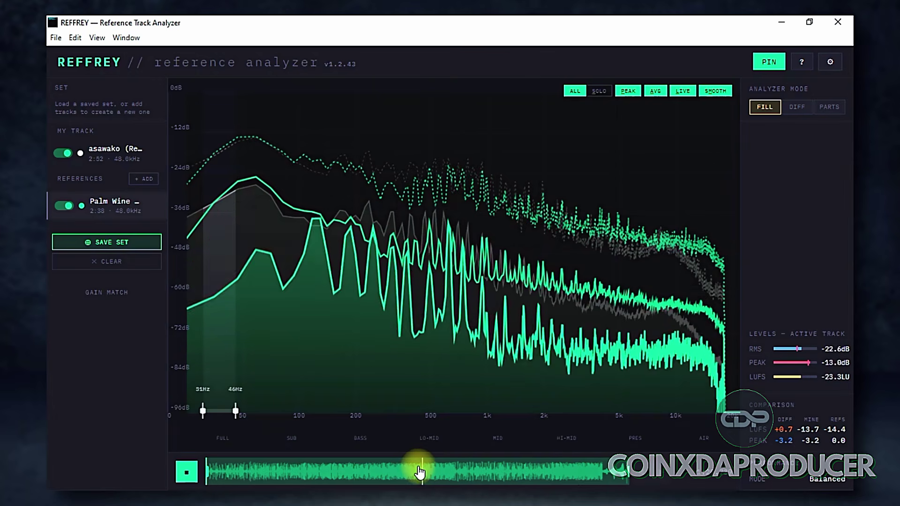
left_click(107, 152)
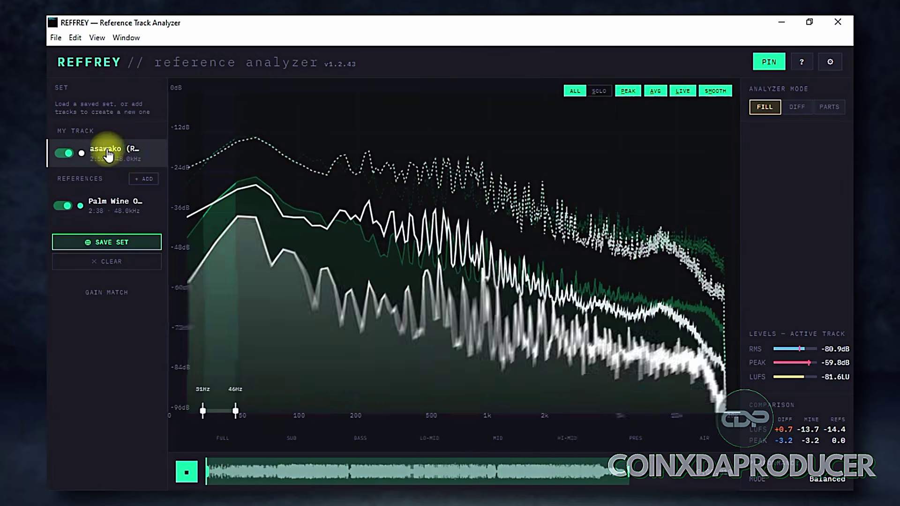
left_click(397, 471)
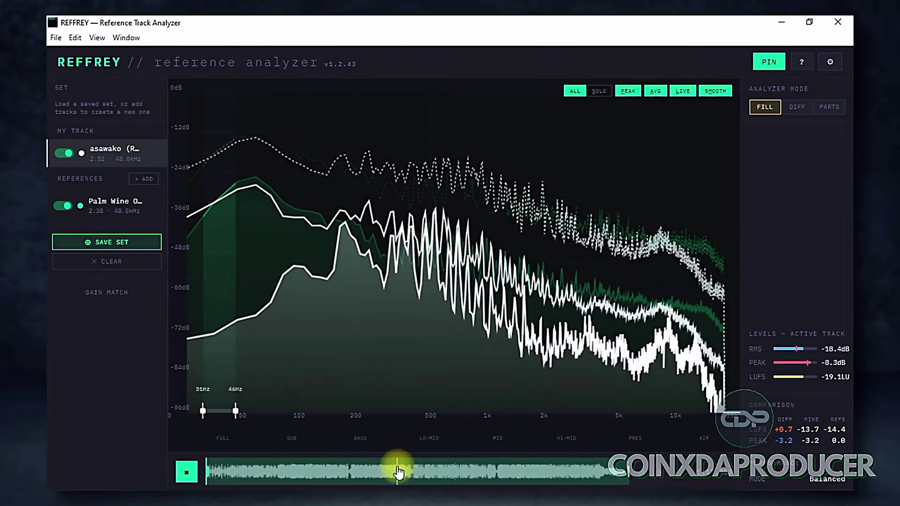
left_click(188, 473)
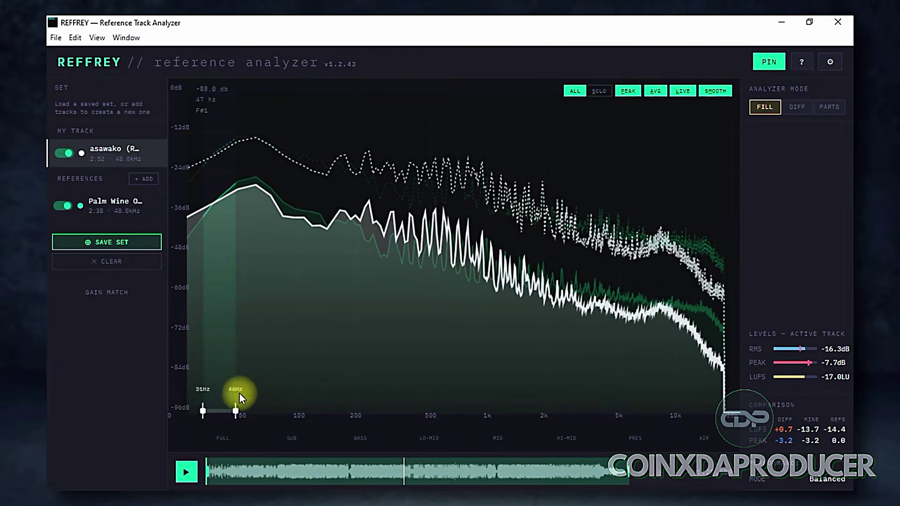
Widen both frequency limits back to the full spectrum range.
left_click_drag(237, 408, 727, 406)
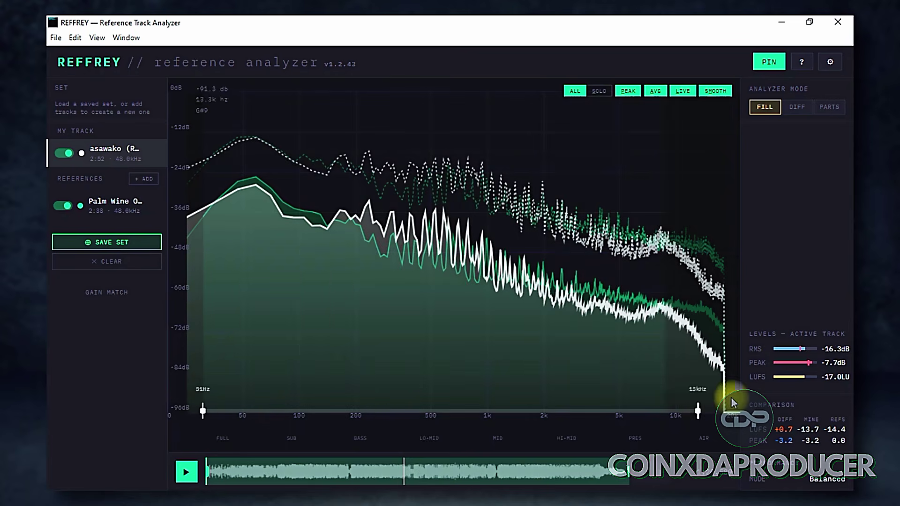
left_click_drag(201, 412, 151, 407)
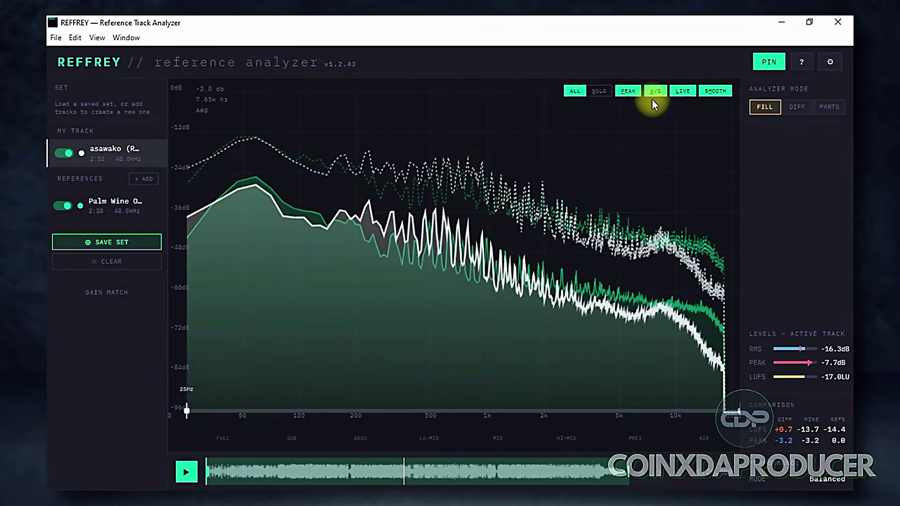
Try solo view with the peak, average, live and smooth displays off, and return to all tracks with only smoothing disabled.
left_click(602, 92)
left_click(628, 91)
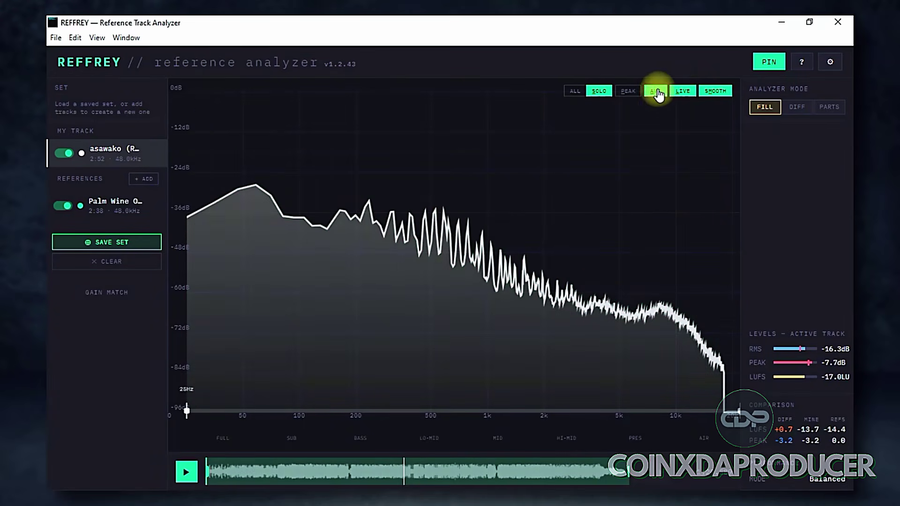
left_click(656, 91)
left_click(713, 91)
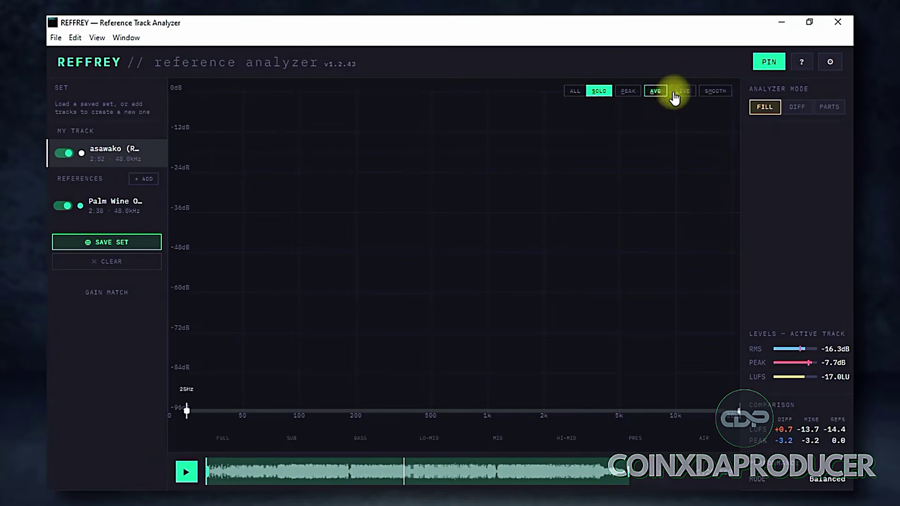
left_click(654, 92)
left_click(628, 92)
left_click(576, 92)
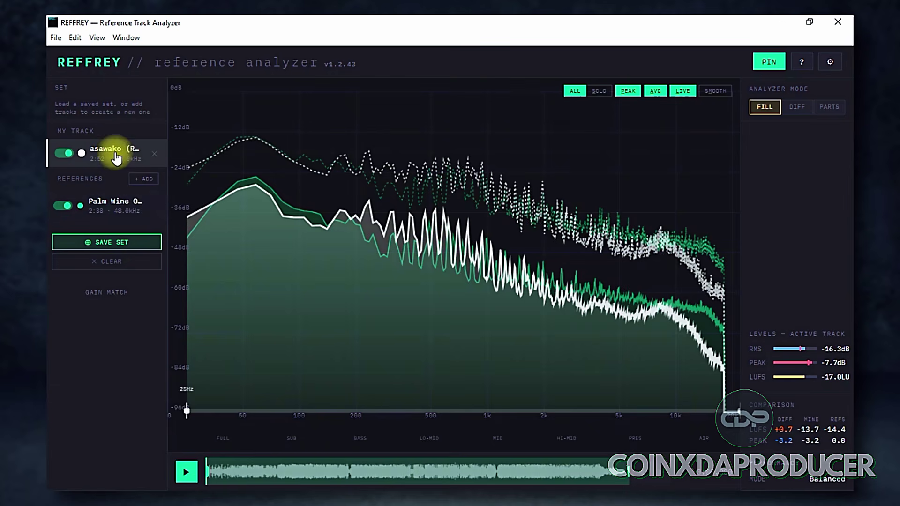
Switch the spectrum between the soloed asawako track and all tracks, ending in solo view.
left_click(601, 92)
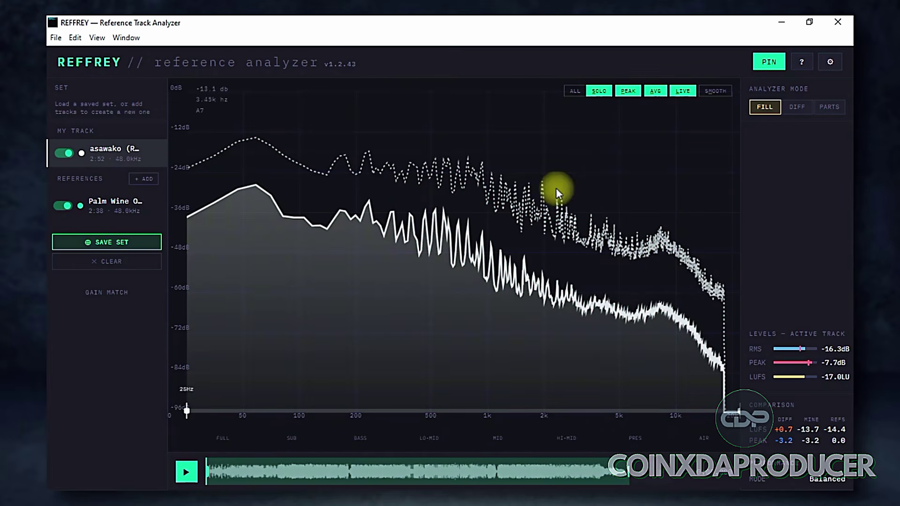
left_click(574, 91)
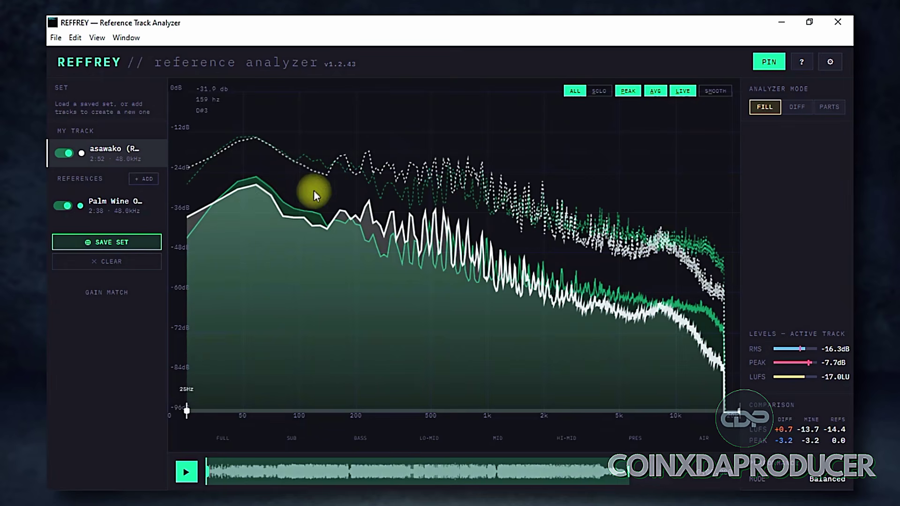
left_click(600, 90)
Hide and show the asawako track's peak curve and average curve in turn to tell them apart.
left_click(630, 91)
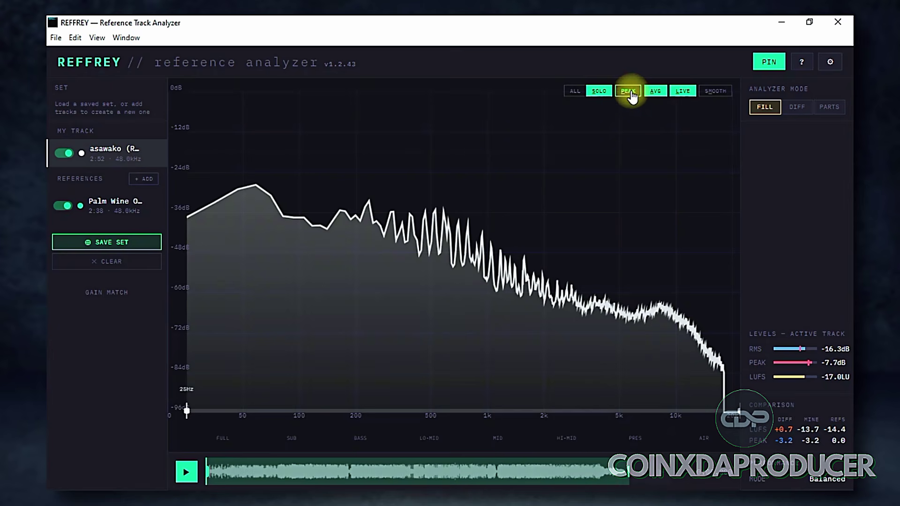
left_click(632, 93)
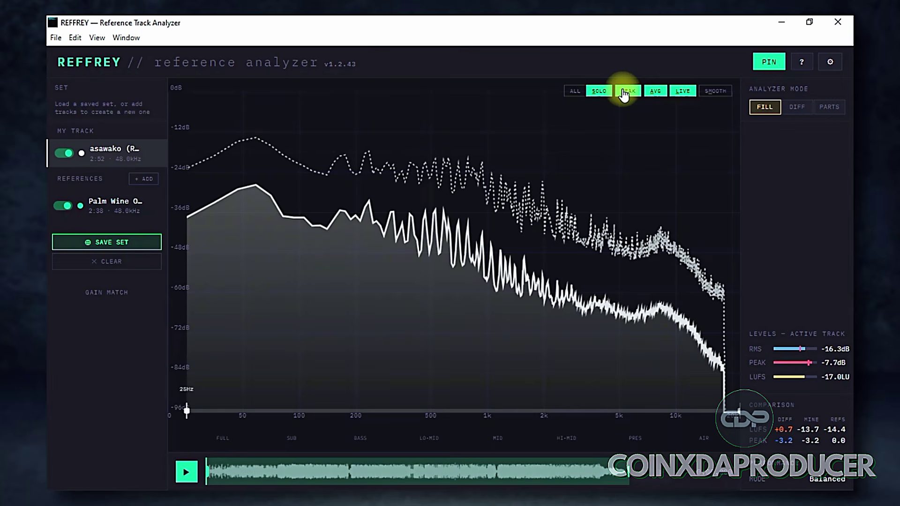
left_click(656, 95)
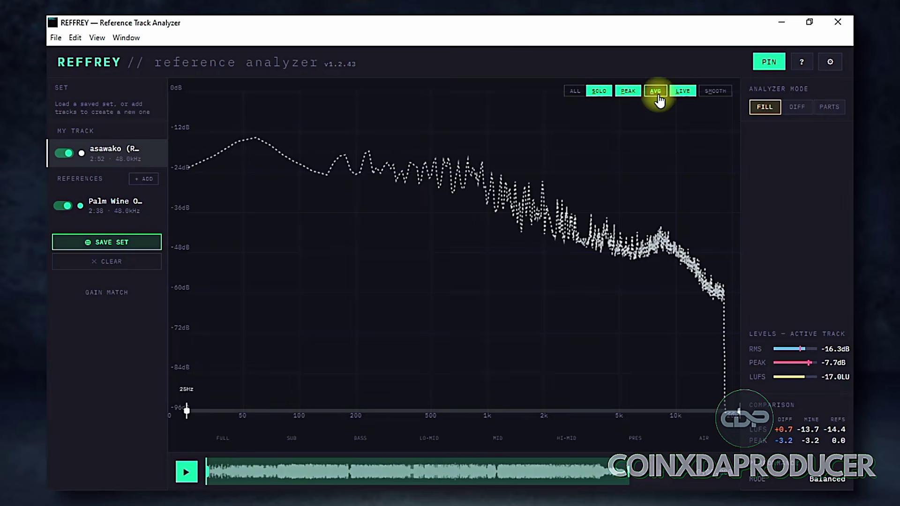
left_click(659, 99)
left_click(658, 99)
left_click(658, 98)
Play the asawako track and turn its live spectrum off and back on, pausing and resuming playback.
left_click(683, 97)
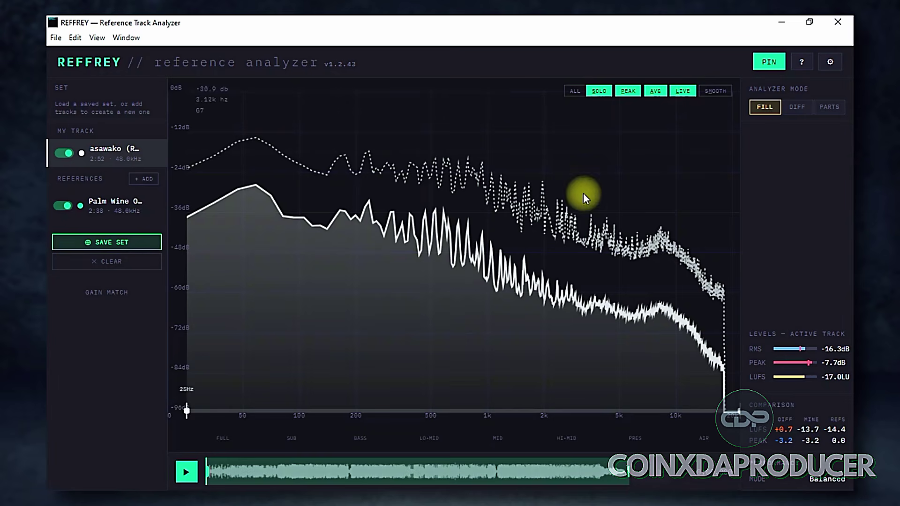
key("space")
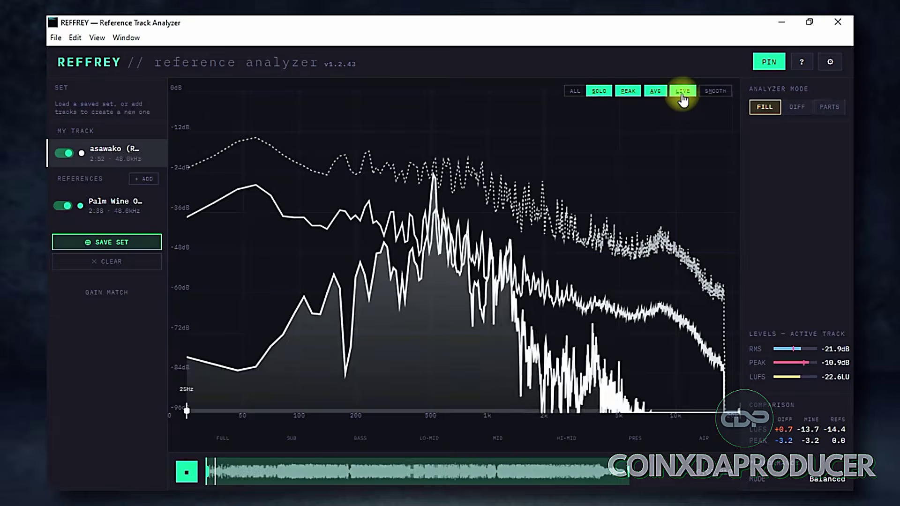
left_click(683, 91)
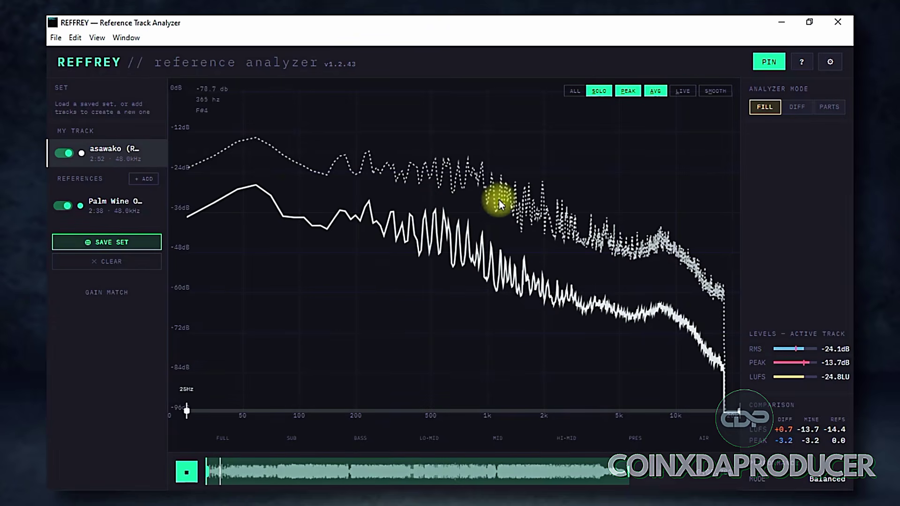
key("space")
left_click(683, 94)
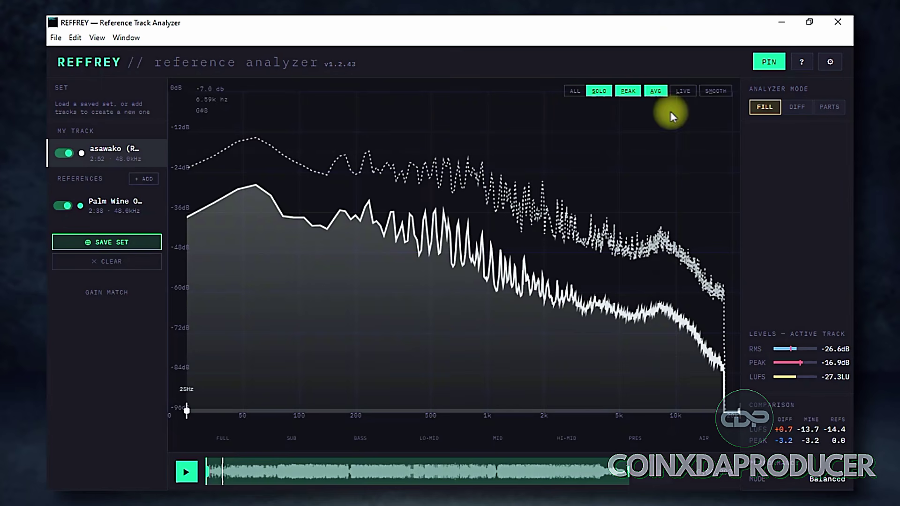
key("space")
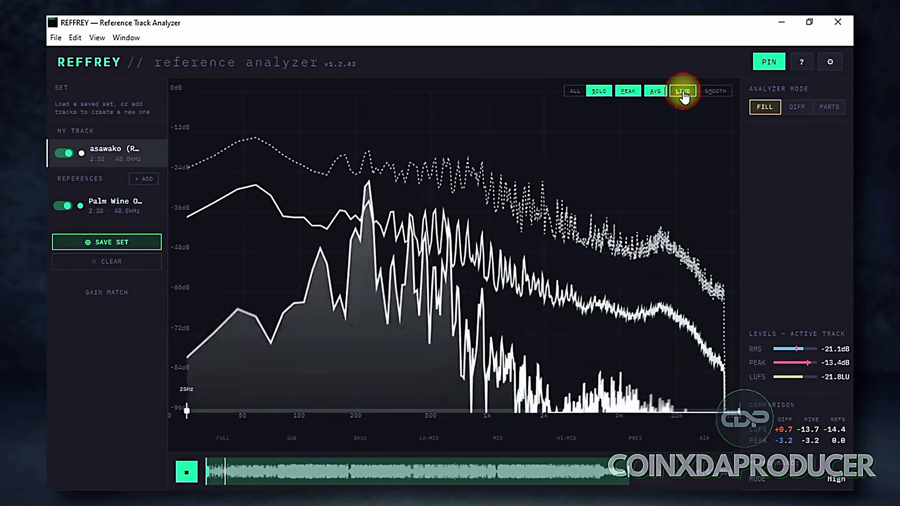
Toggle smoothing of the live spectrum during playback, leave it enabled and stop playback.
left_click(717, 92)
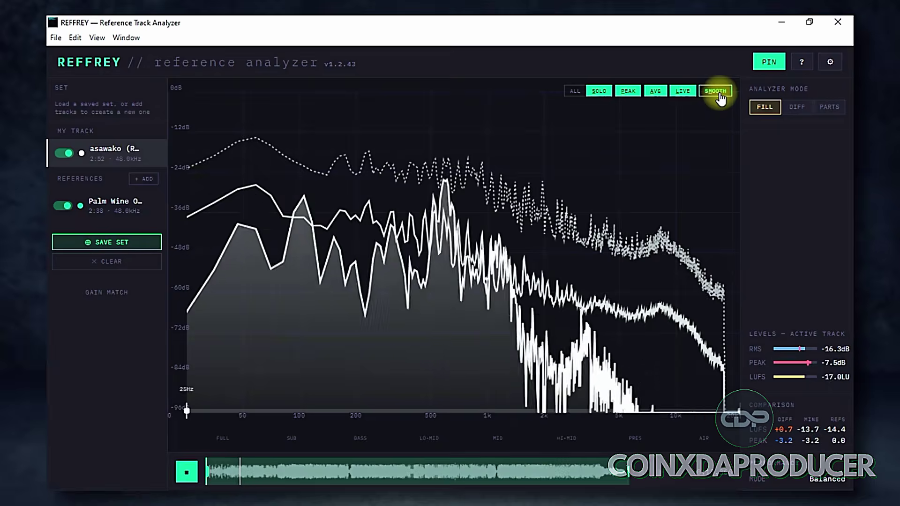
left_click(720, 91)
left_click(720, 92)
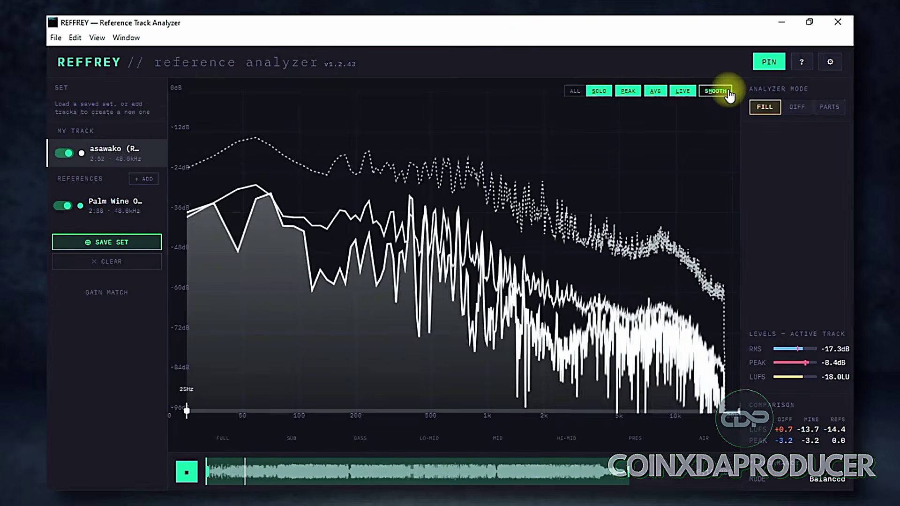
key("space")
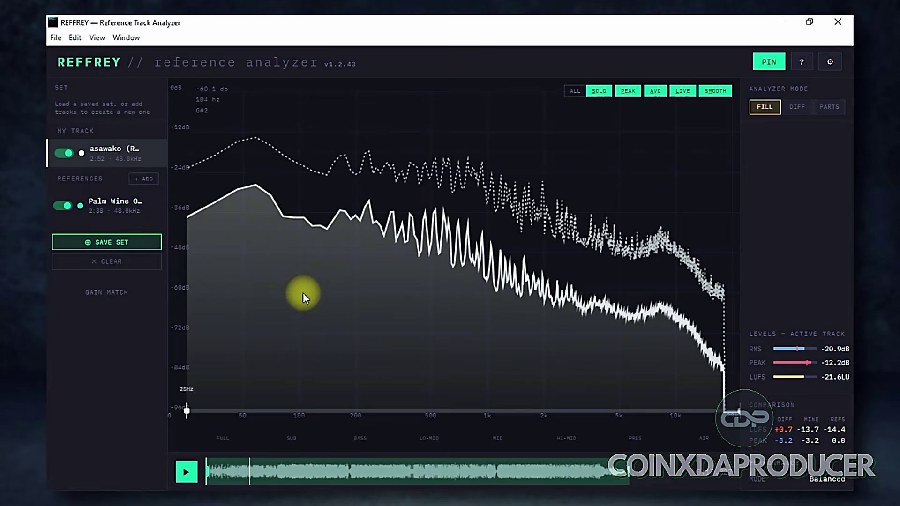
Play the middle of the asawako track, switch to the Palm Wine reference and back, and stop playback.
key("space")
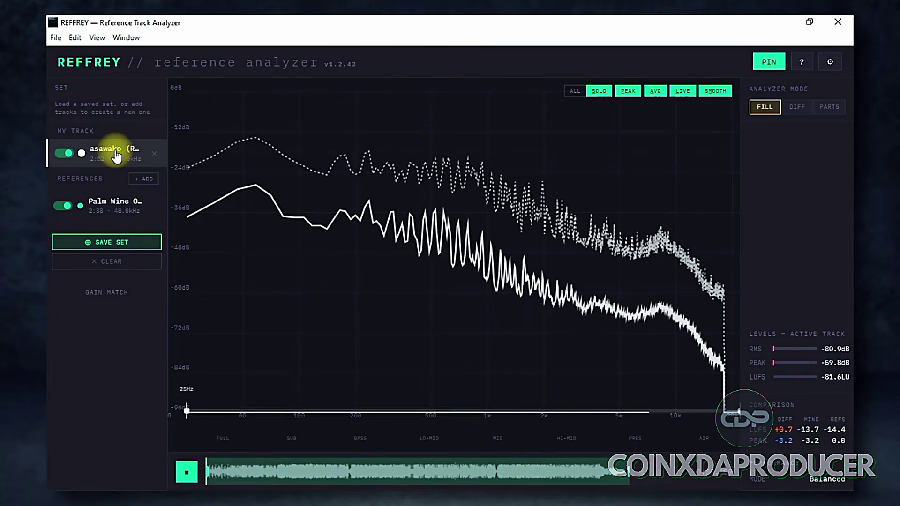
left_click(374, 475)
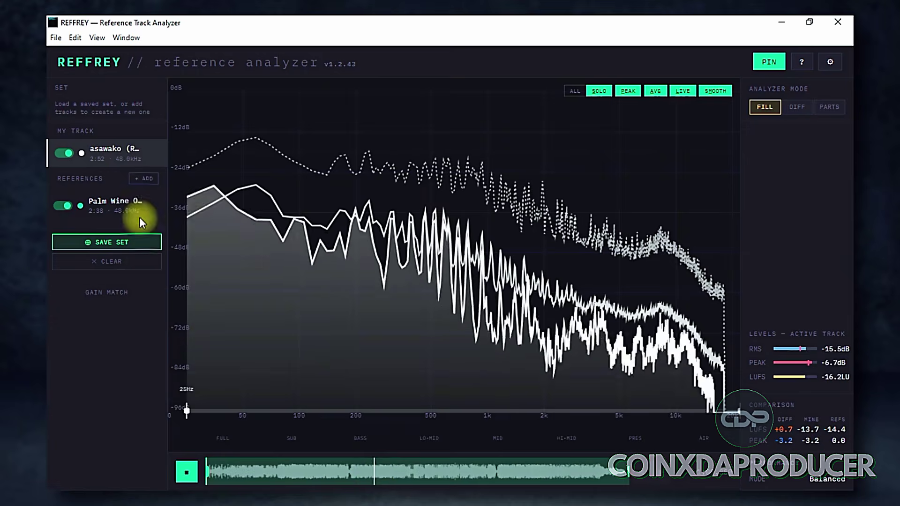
left_click(127, 205)
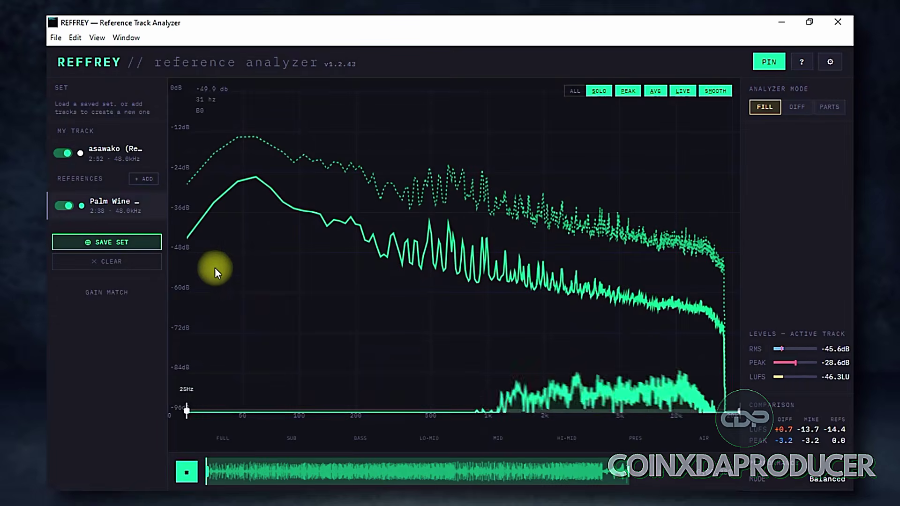
left_click(103, 155)
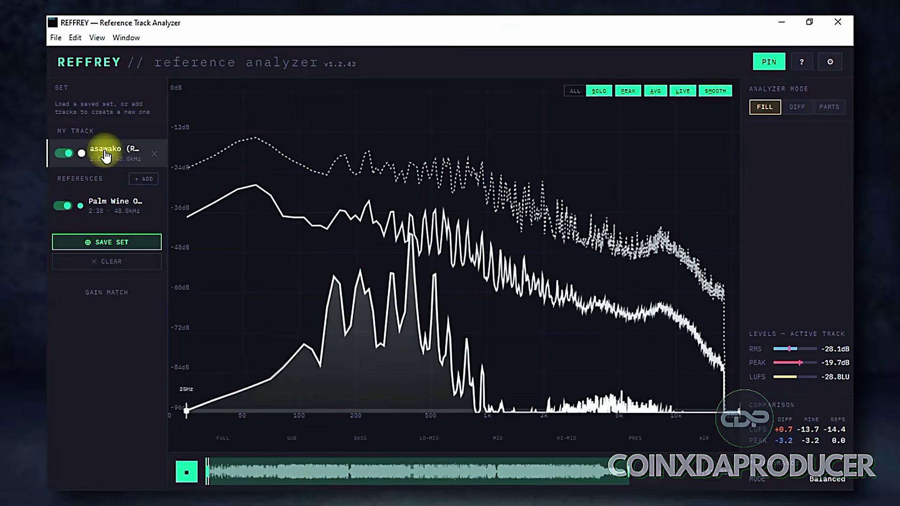
key("space")
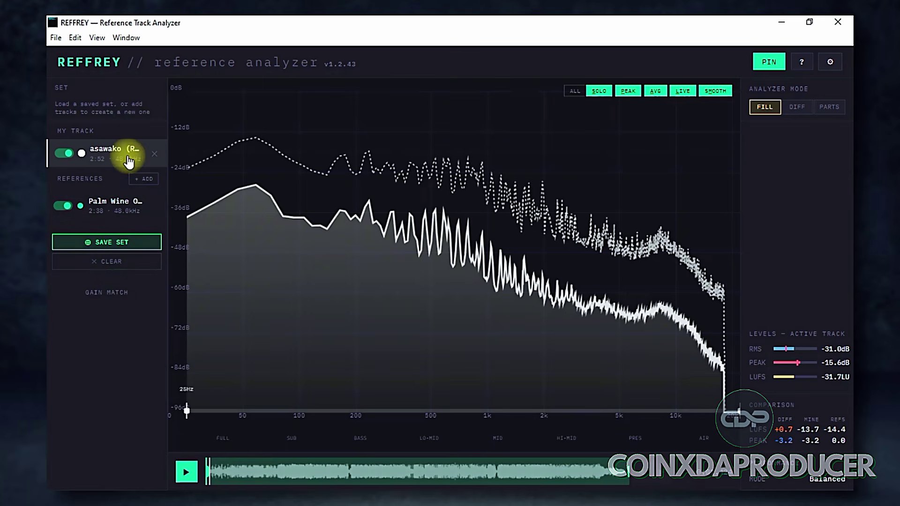
Add asawako (Remix) (1) (3) from the reference library as a second reference and close the library.
left_click(143, 180)
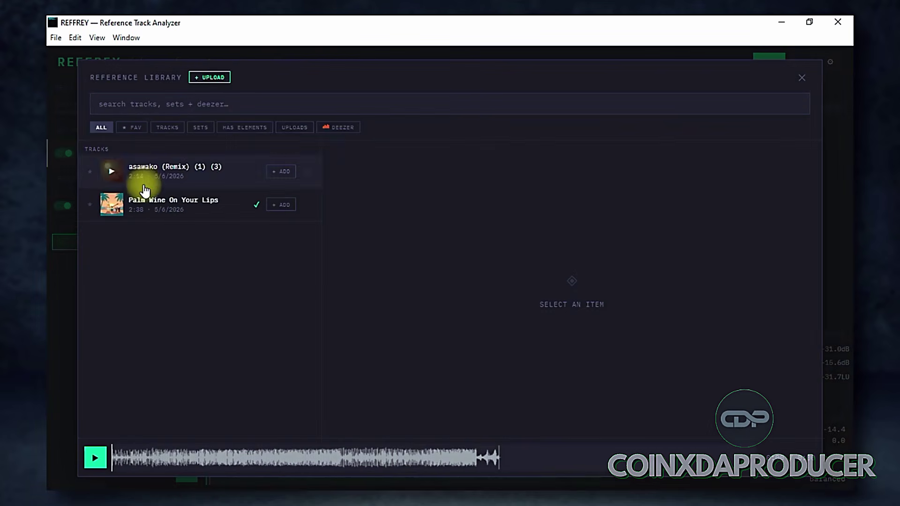
left_click(209, 78)
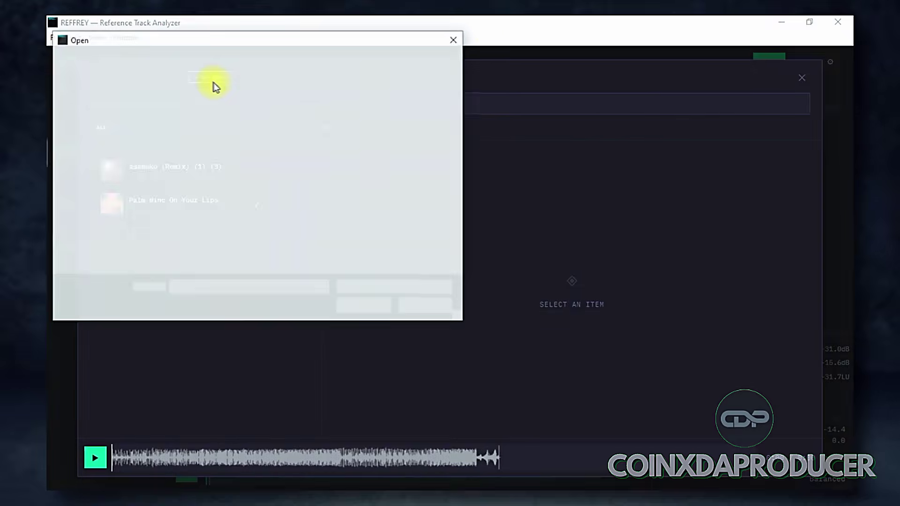
left_click(460, 36)
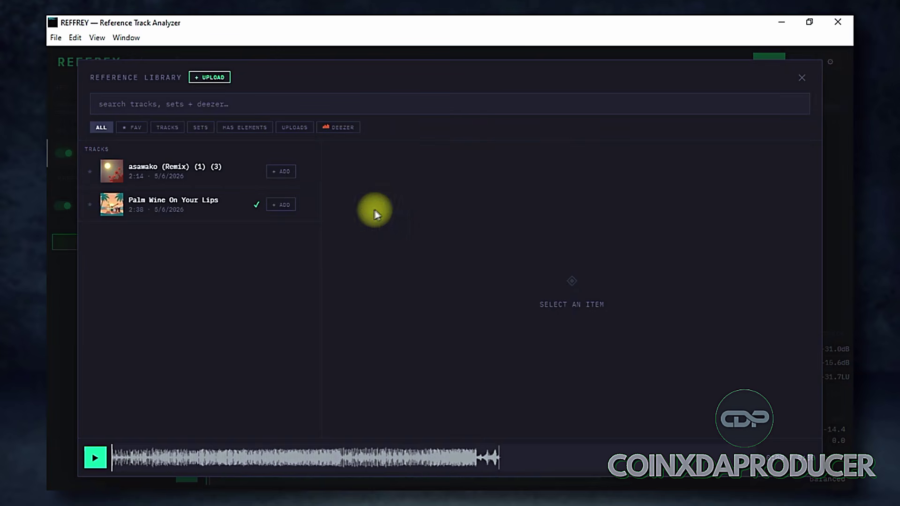
left_click(281, 171)
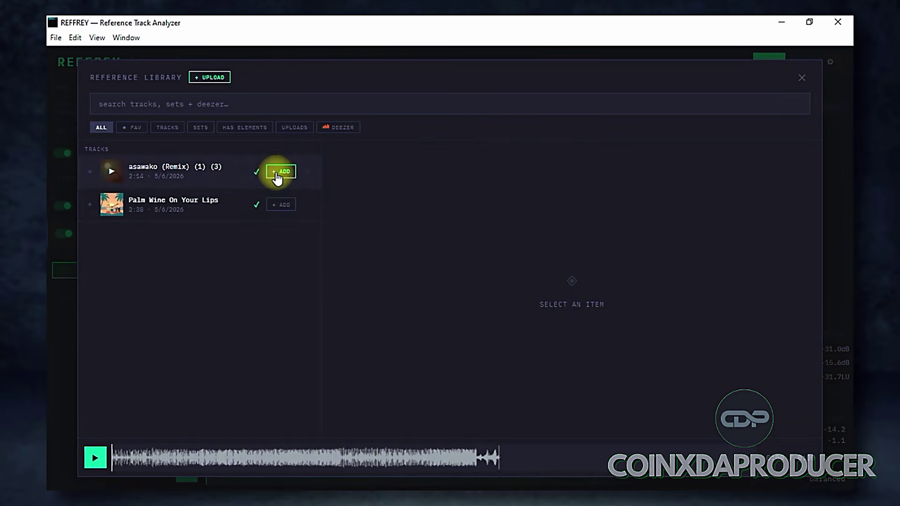
left_click(259, 178)
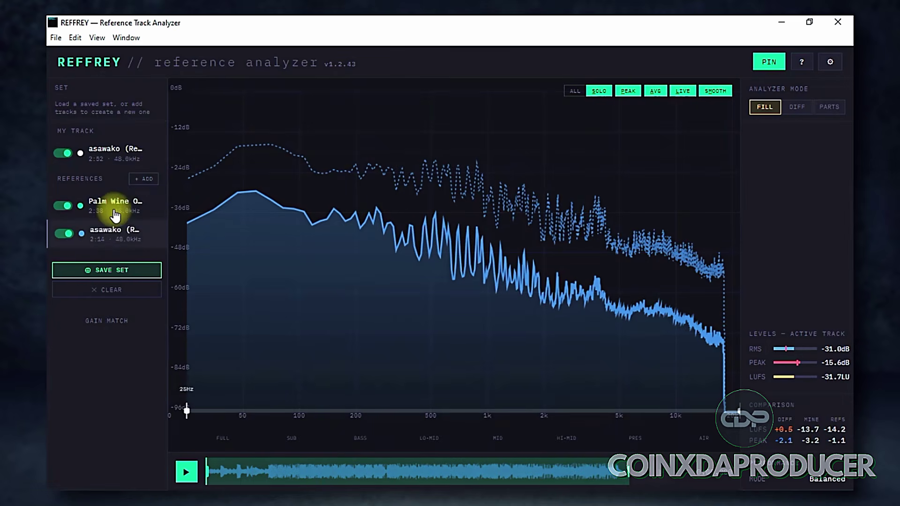
left_click(801, 78)
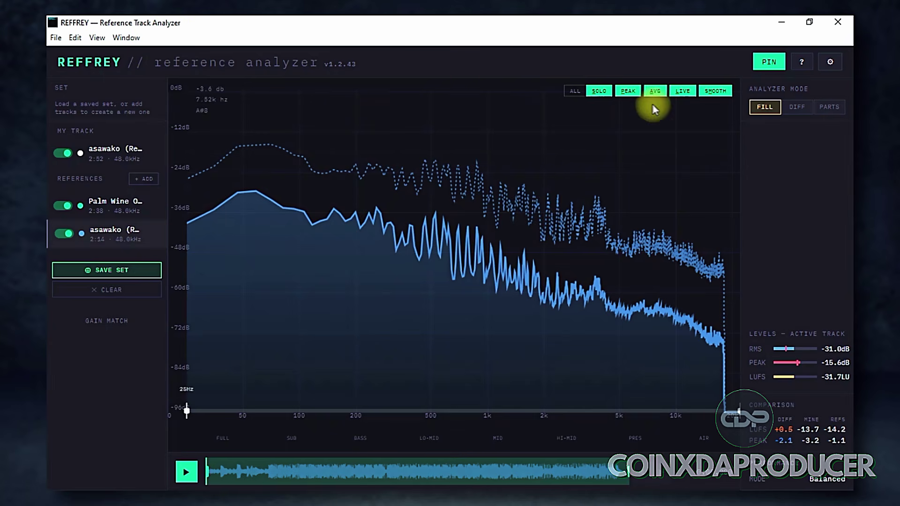
Turn smoothing off after toggling the peak, average and live curves, and remove the second reference, asawako.
left_click(628, 92)
left_click(633, 94)
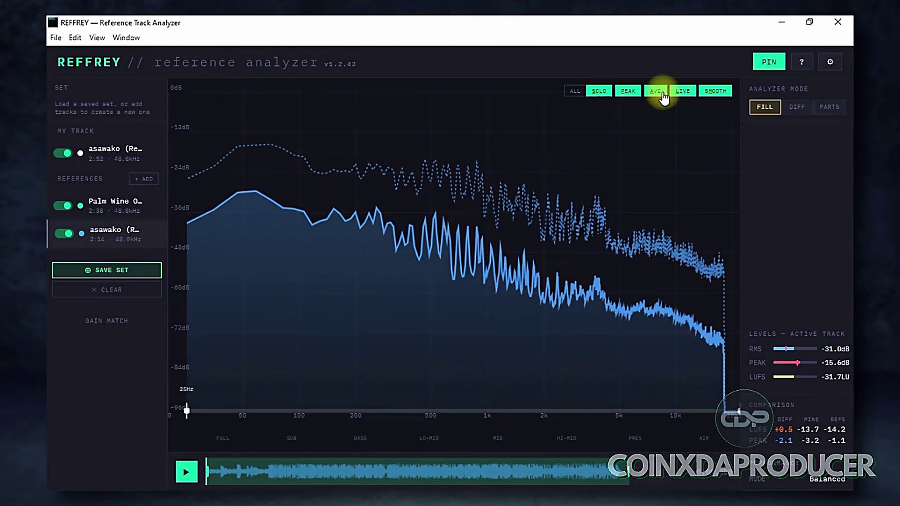
left_click(663, 93)
left_click(706, 91)
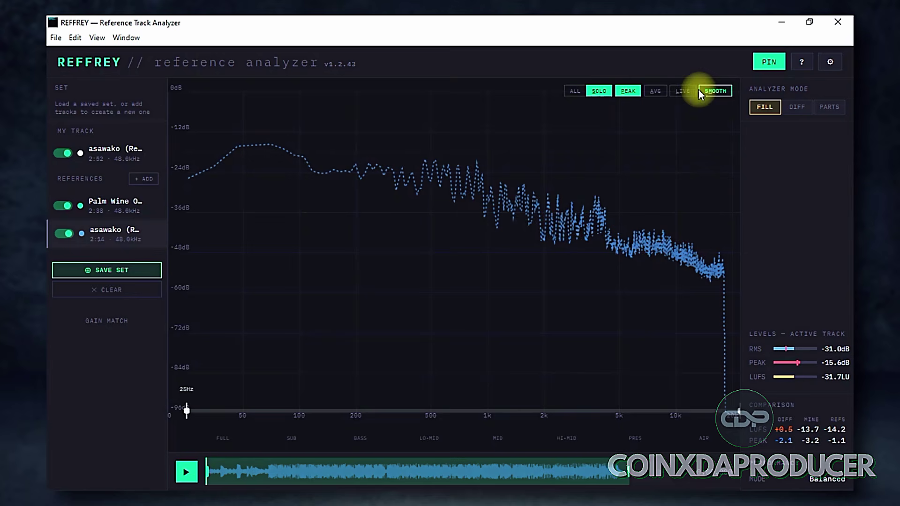
left_click(669, 93)
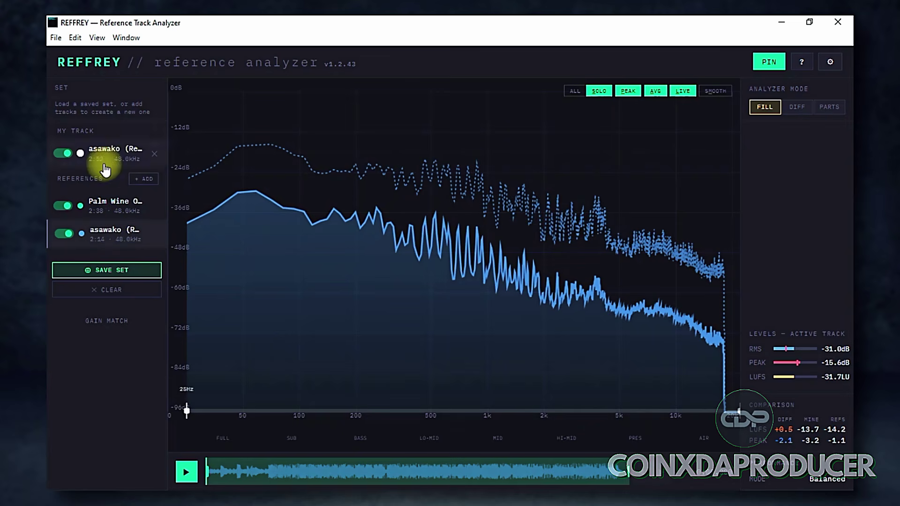
left_click(154, 233)
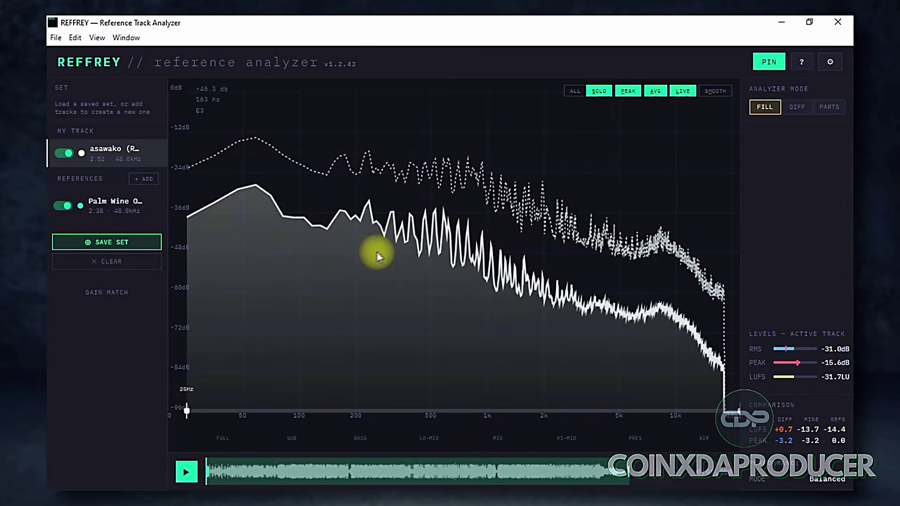
Compare the soloed spectra of the Palm Wine reference and the asawako track by alternating between them.
left_click(91, 205)
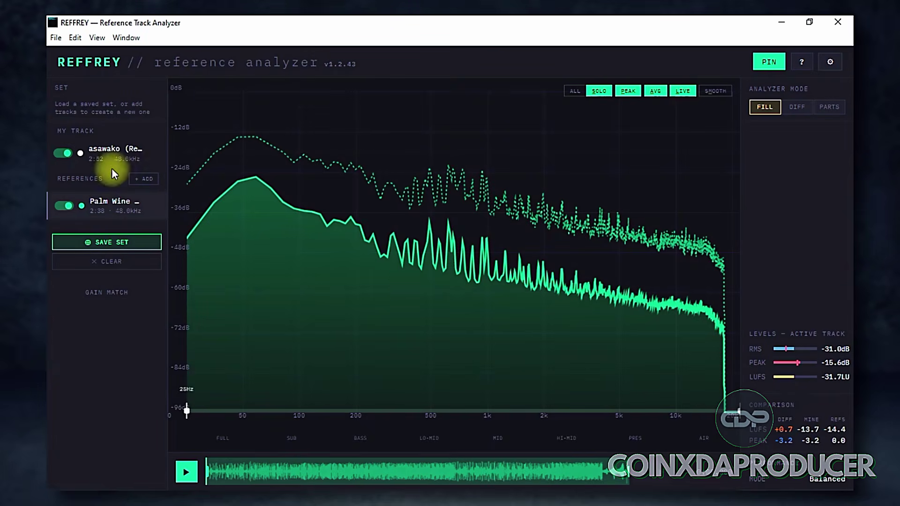
left_click(106, 152)
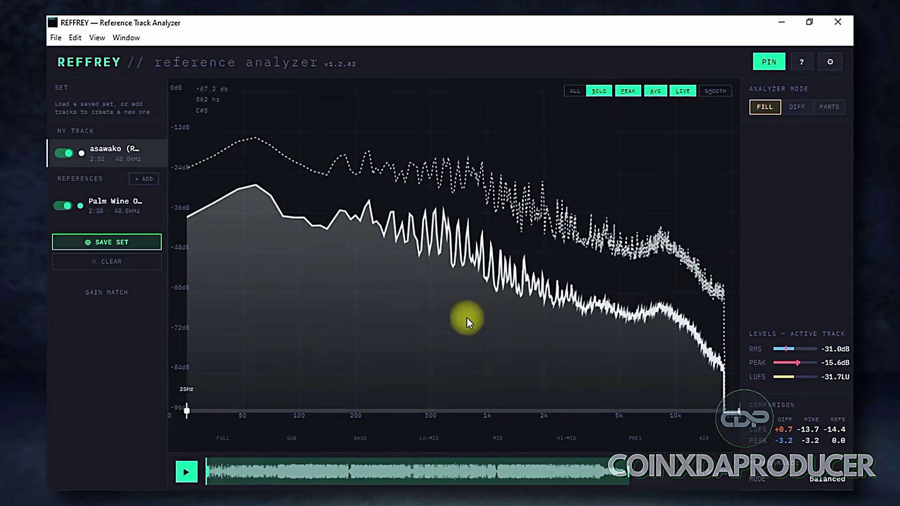
left_click(136, 203)
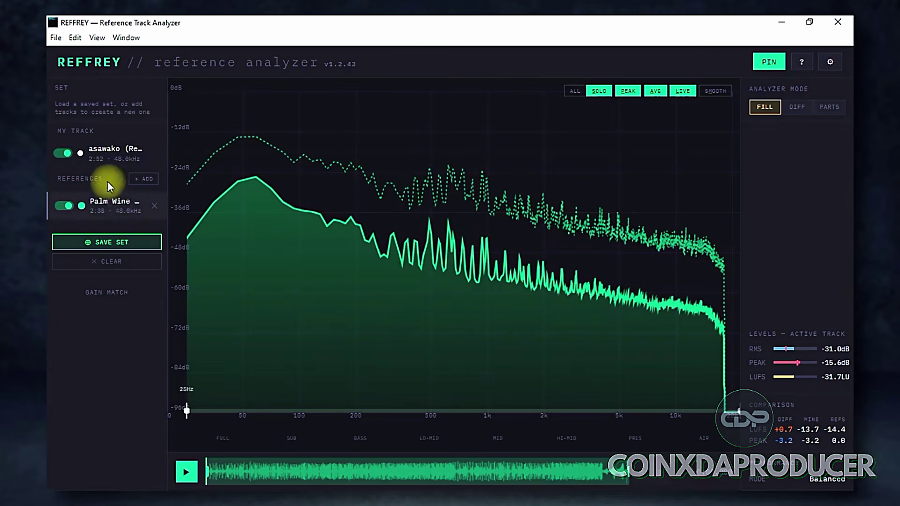
left_click(714, 91)
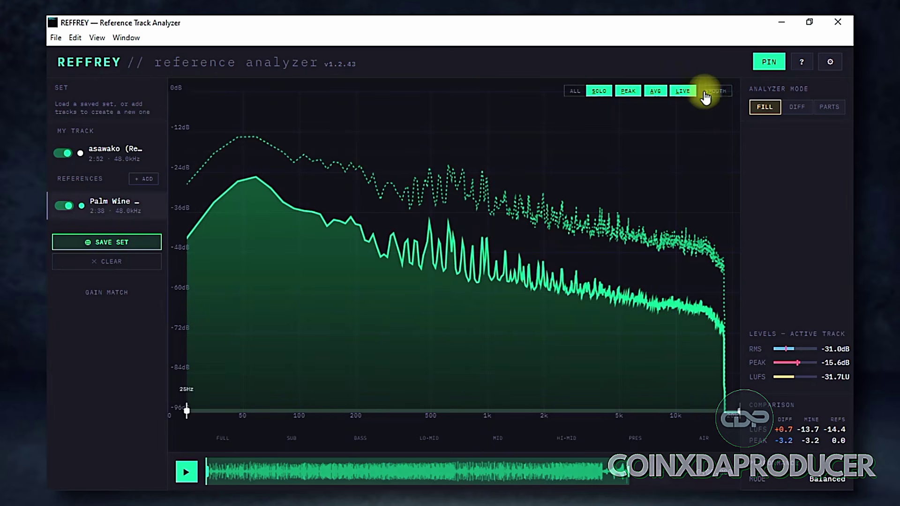
Turn smoothing on and toggle the peak, average and live curves of the soloed Palm Wine reference, leaving all of them shown.
left_click(628, 91)
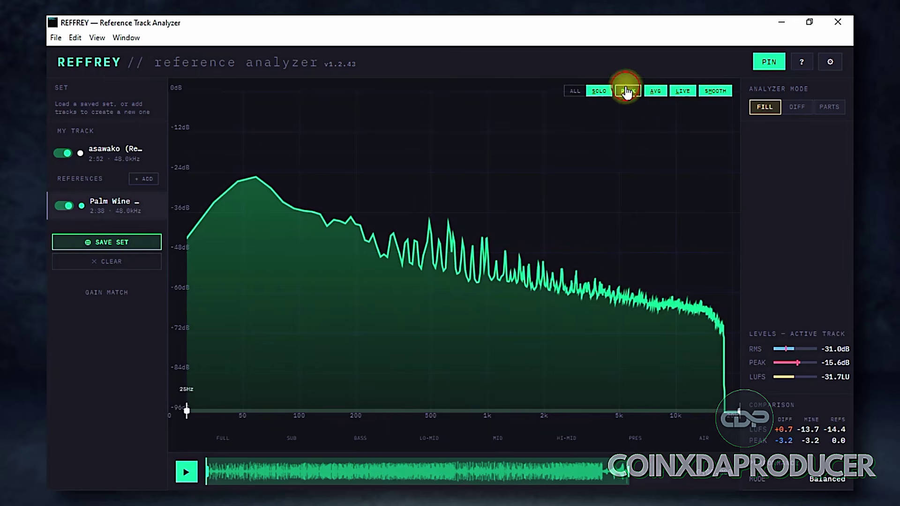
left_click(627, 90)
left_click(656, 91)
left_click(685, 92)
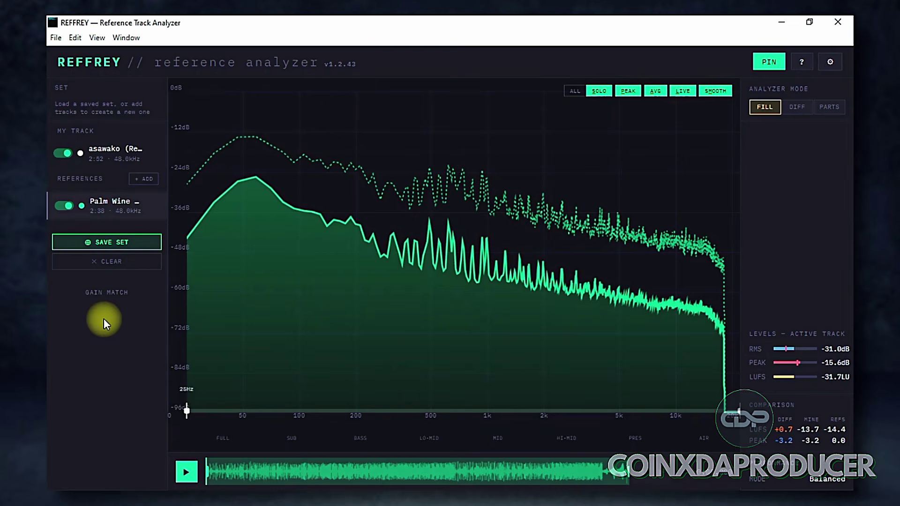
Turn on gain matching between the track and its reference, and highlight the peak difference and MINE heading in the comparison readout.
left_click(116, 294)
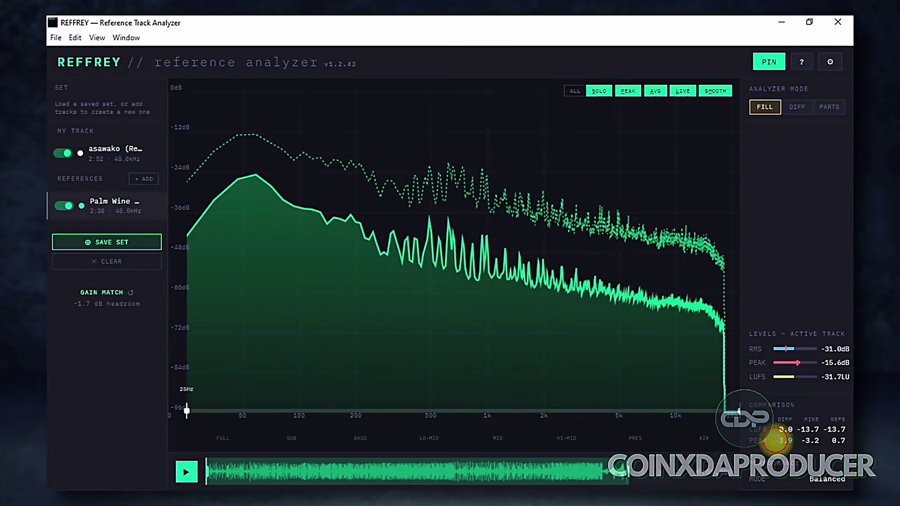
left_click_drag(775, 441, 793, 440)
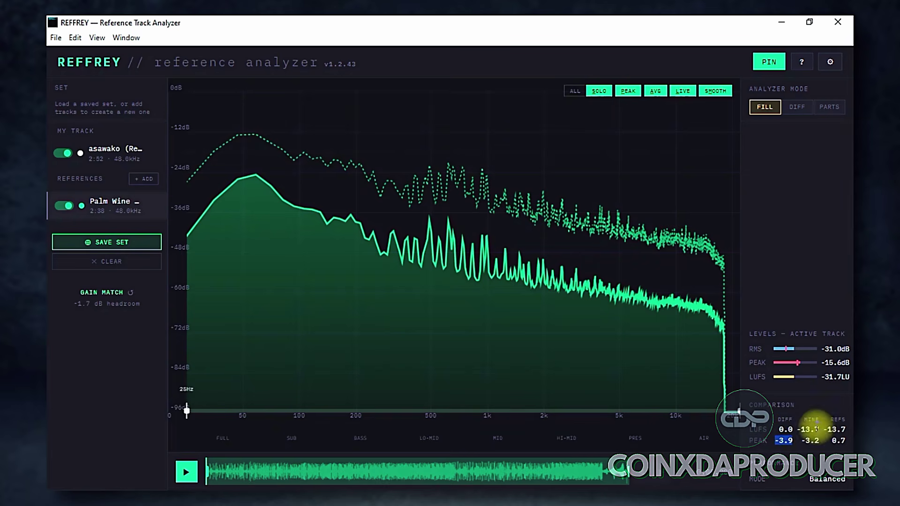
left_click(804, 427)
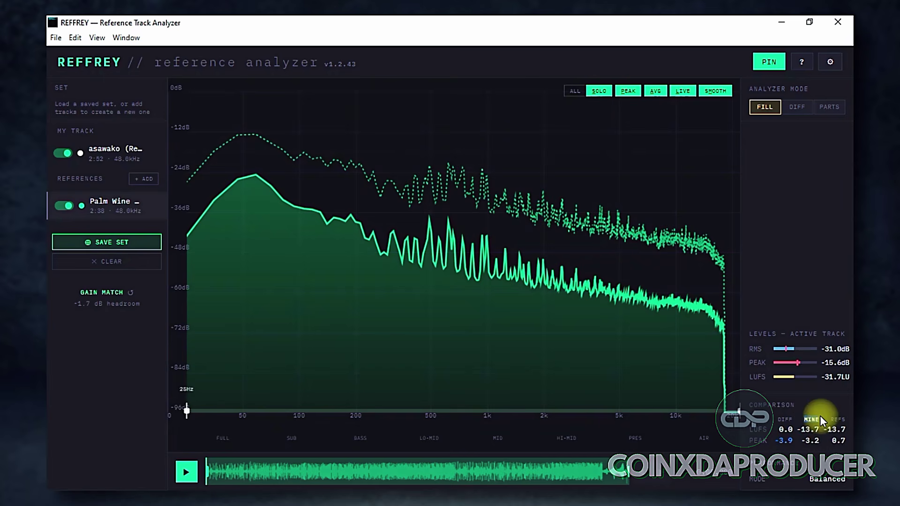
double_click(811, 420)
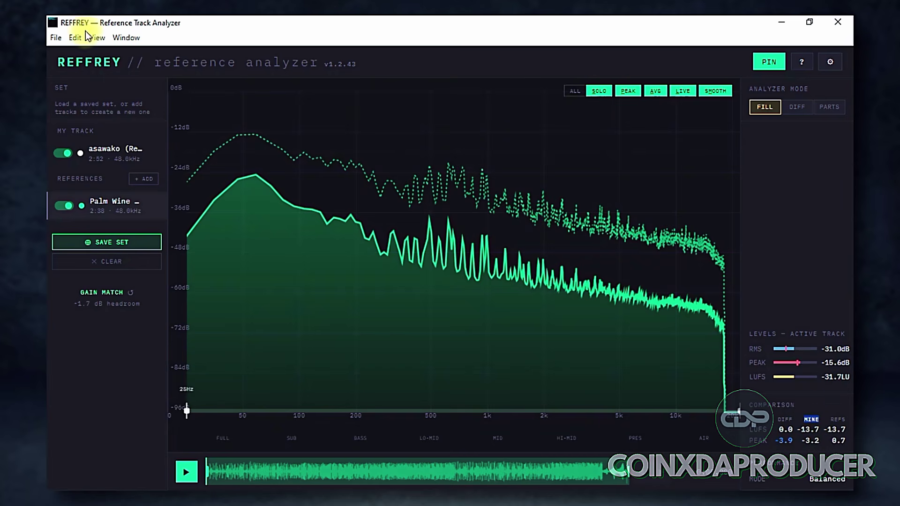
Zoom the interface in three levels and highlight the active track's RMS, peak and LUFS readouts.
left_click(95, 37)
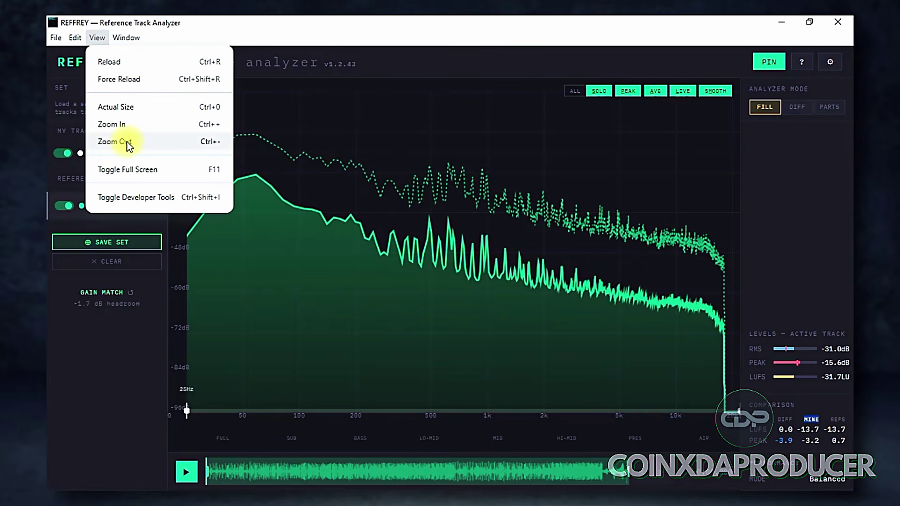
left_click(128, 129)
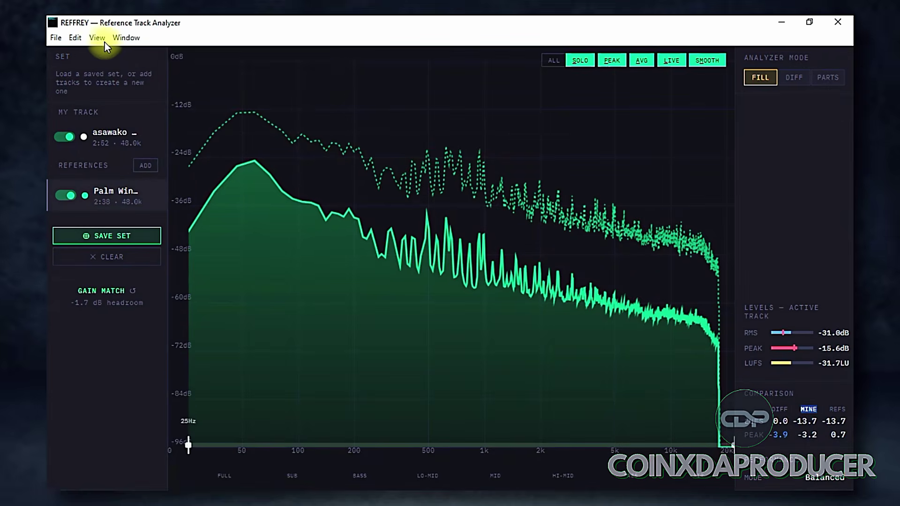
left_click(105, 43)
left_click(123, 121)
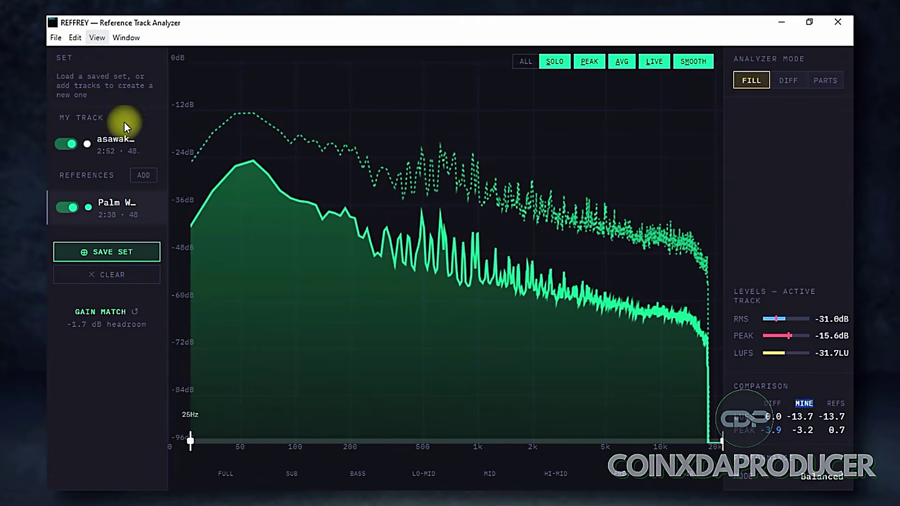
left_click(97, 37)
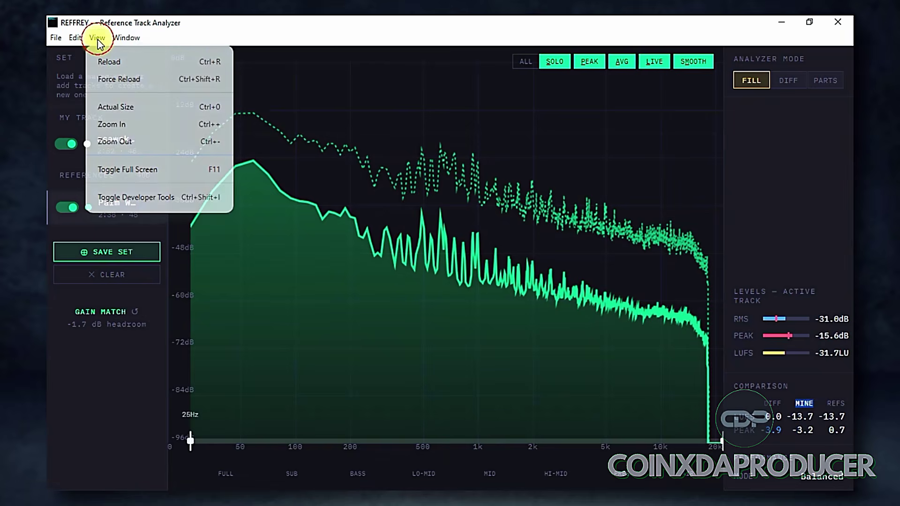
left_click(148, 126)
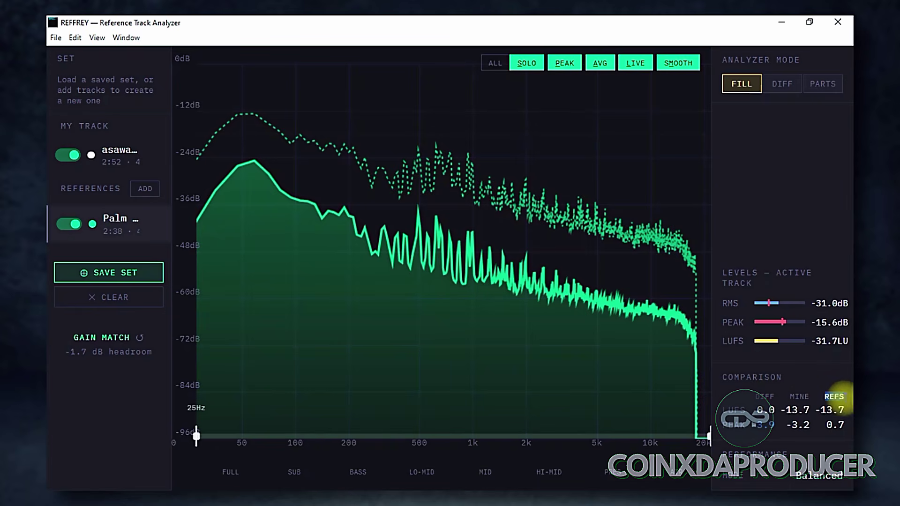
left_click_drag(843, 342, 720, 265)
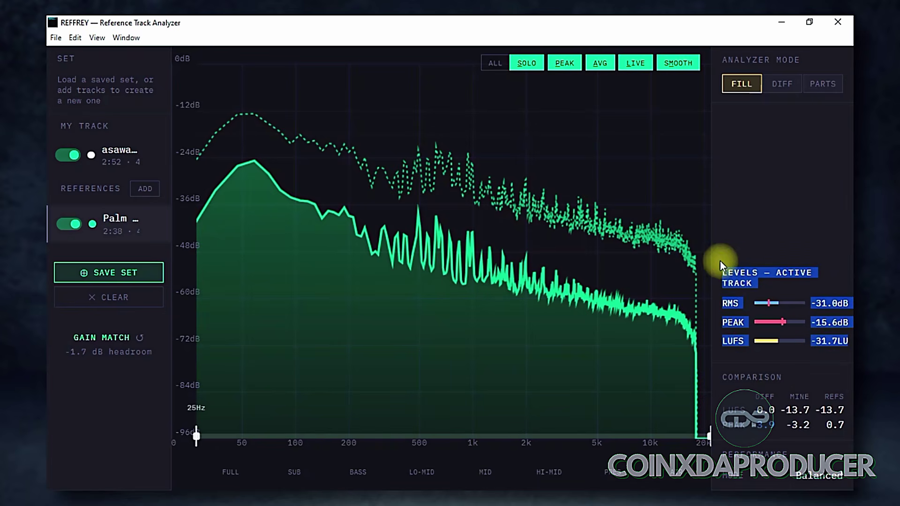
left_click(848, 343)
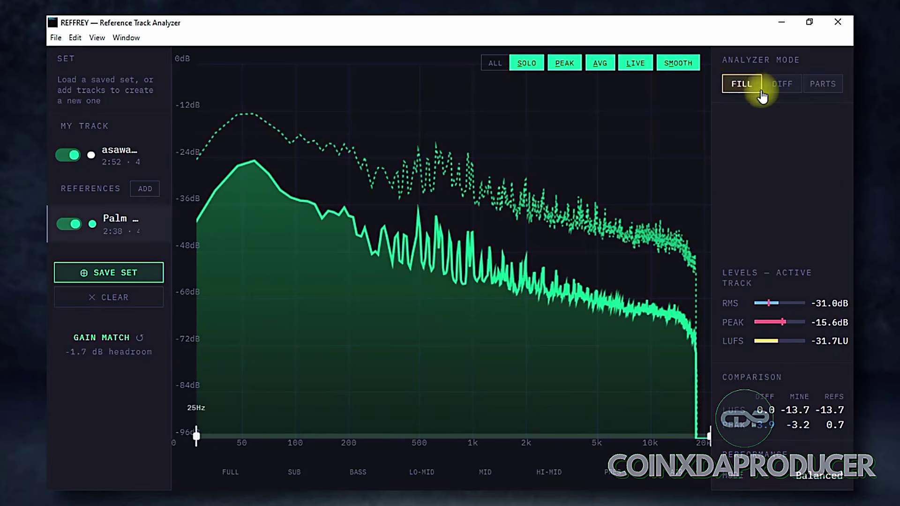
View the Diff analyzer mode, switch to Parts mode, and review the foundations, mids and highs parts.
left_click(791, 92)
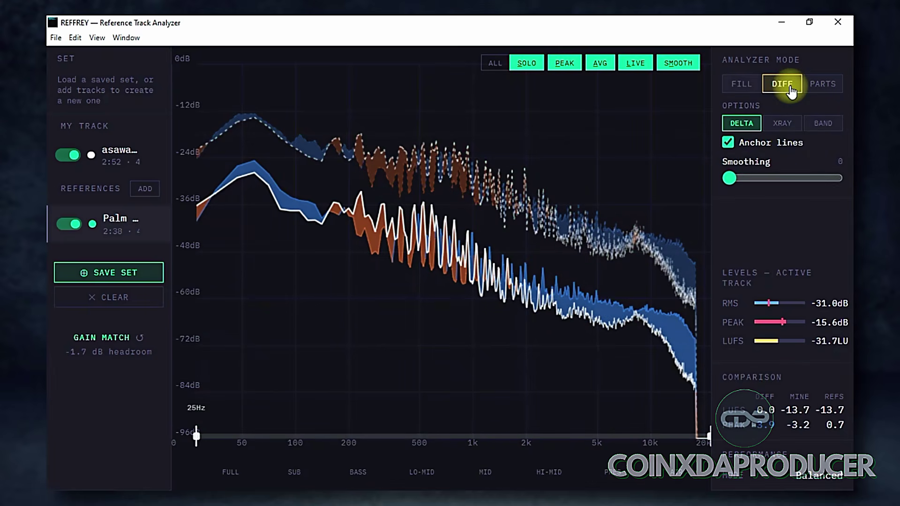
left_click(825, 89)
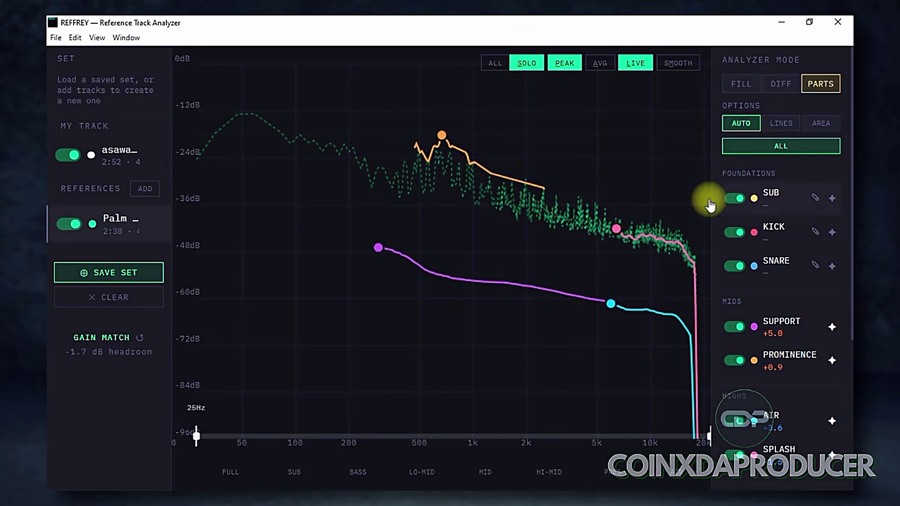
mouse_move(448, 136)
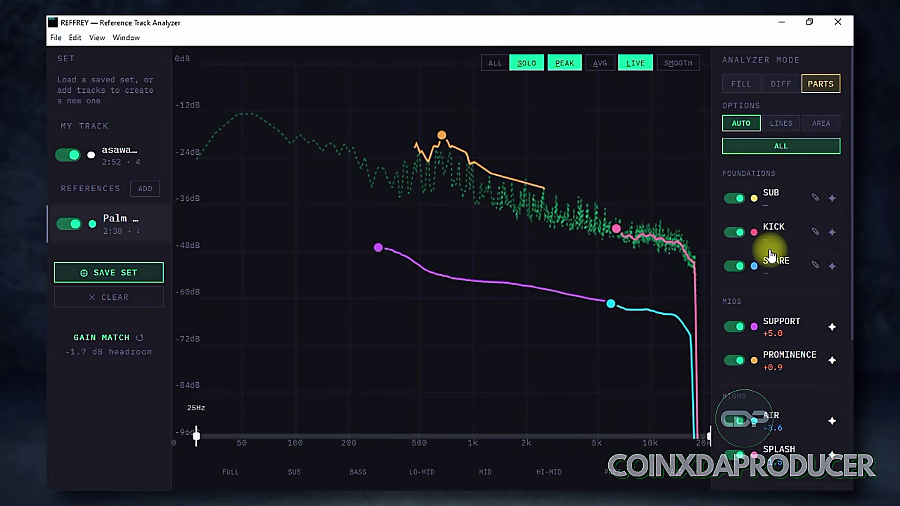
scroll(767, 237, "down", 3)
scroll(770, 143, "down", 1)
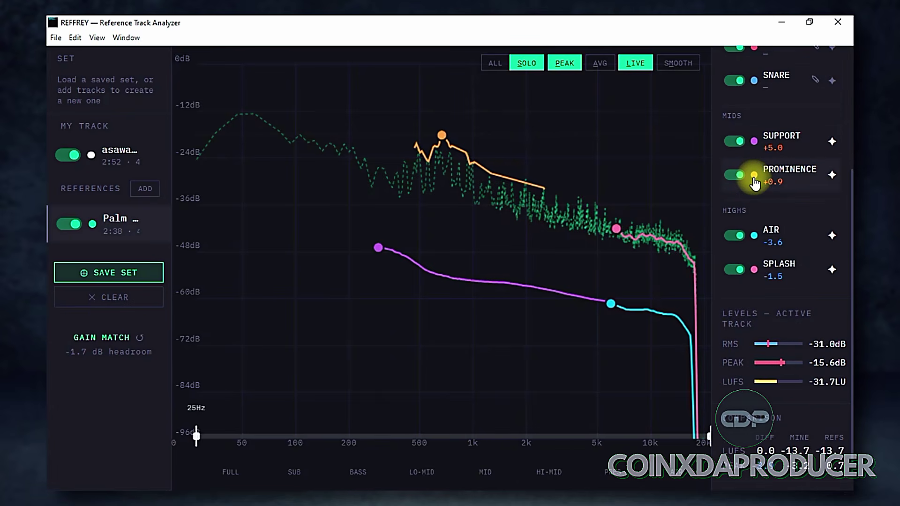
scroll(762, 185, "down", 2)
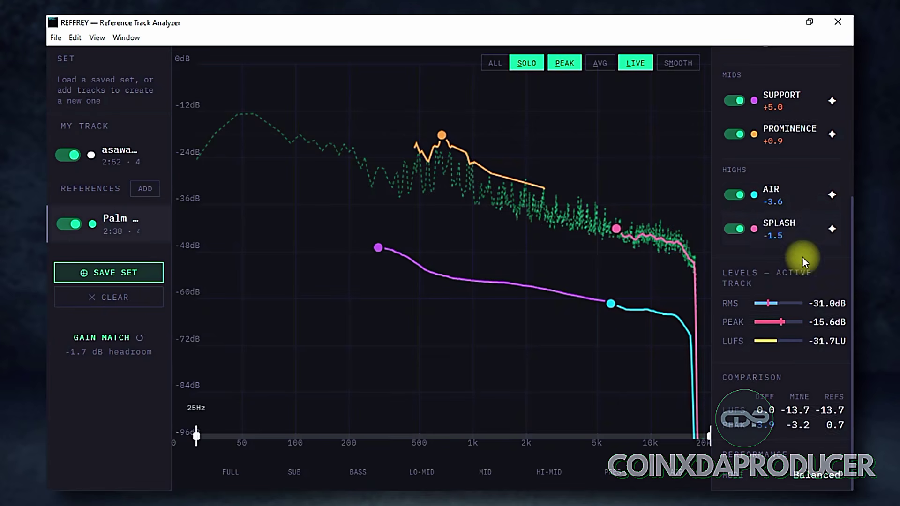
scroll(801, 254, "up", 10)
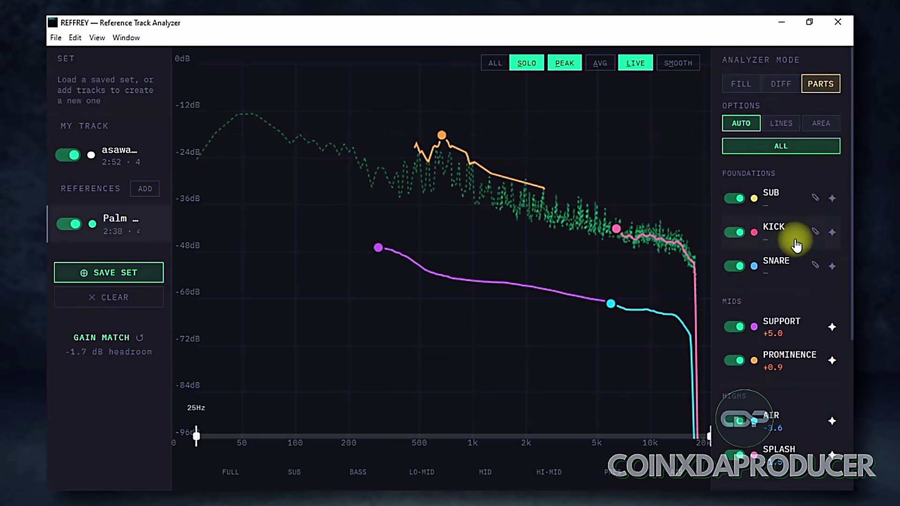
Inspect the part curves with the Lines option, select the Splash part, try the Area option, and return to Auto.
left_click(783, 125)
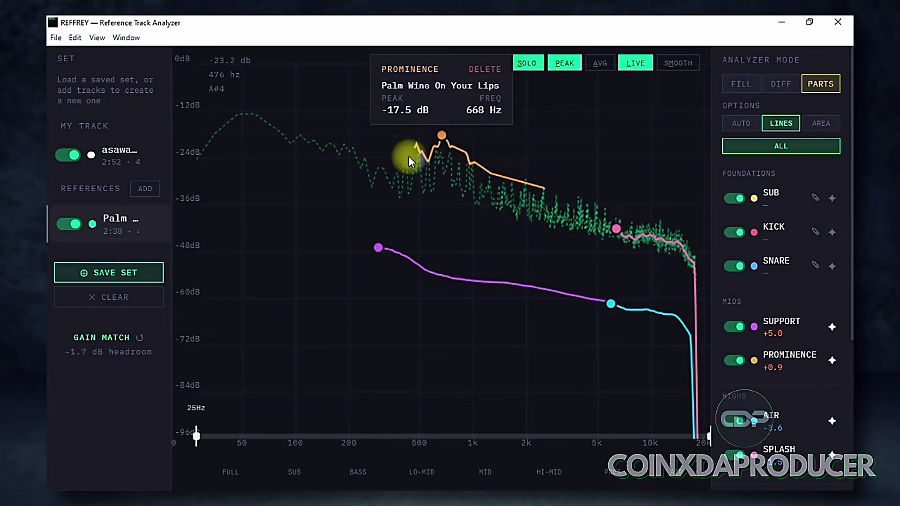
mouse_move(585, 319)
mouse_move(584, 296)
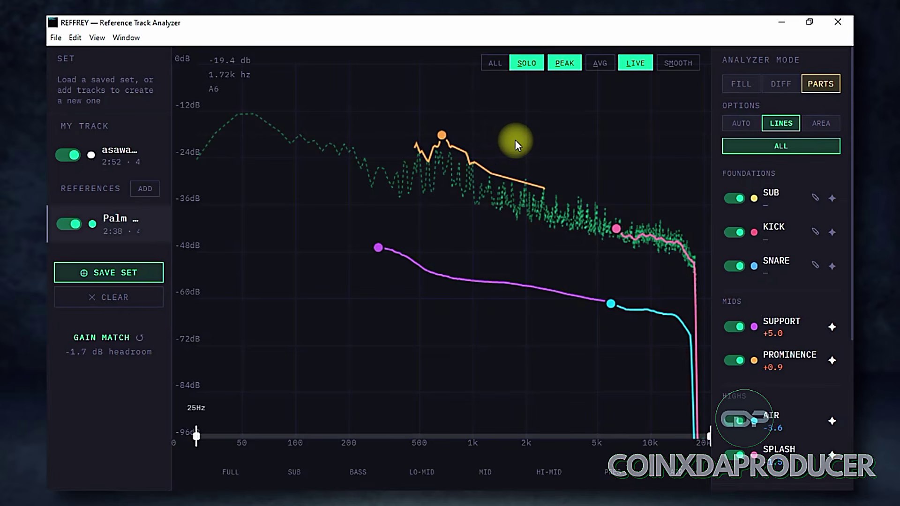
left_click(651, 272)
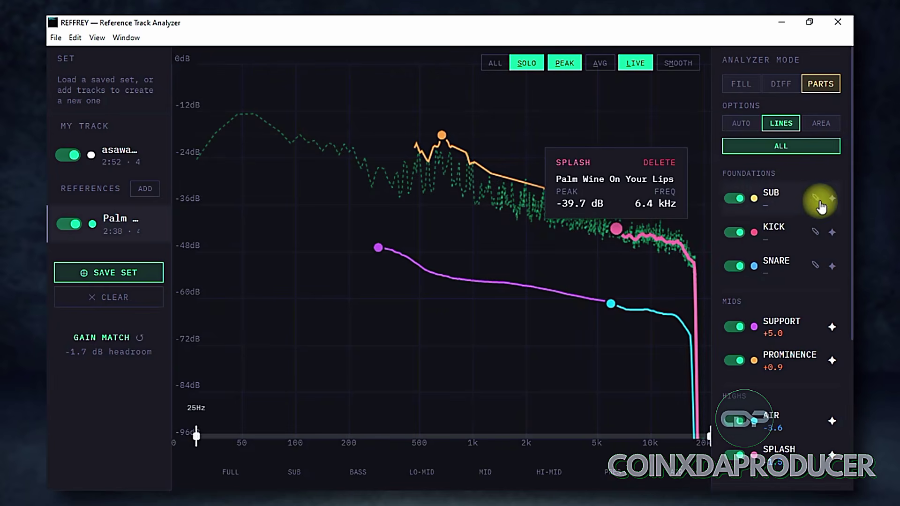
left_click(824, 128)
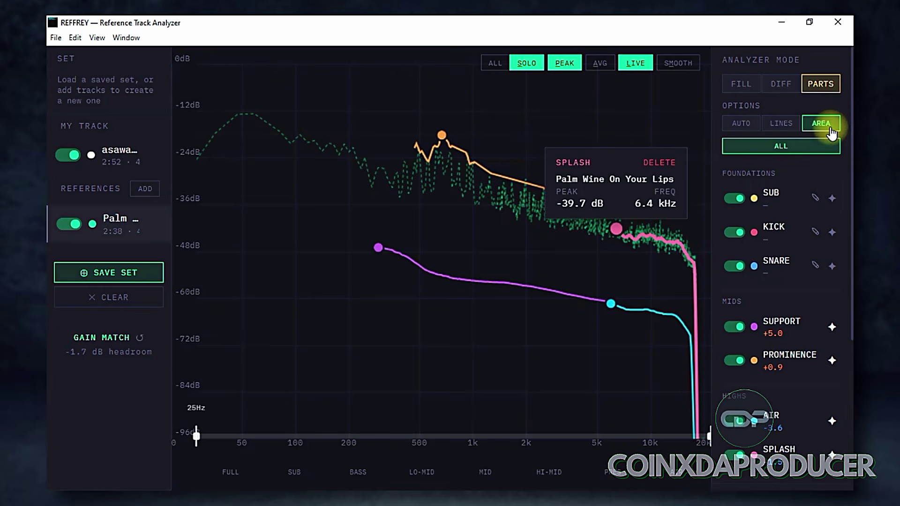
left_click(781, 123)
left_click(743, 122)
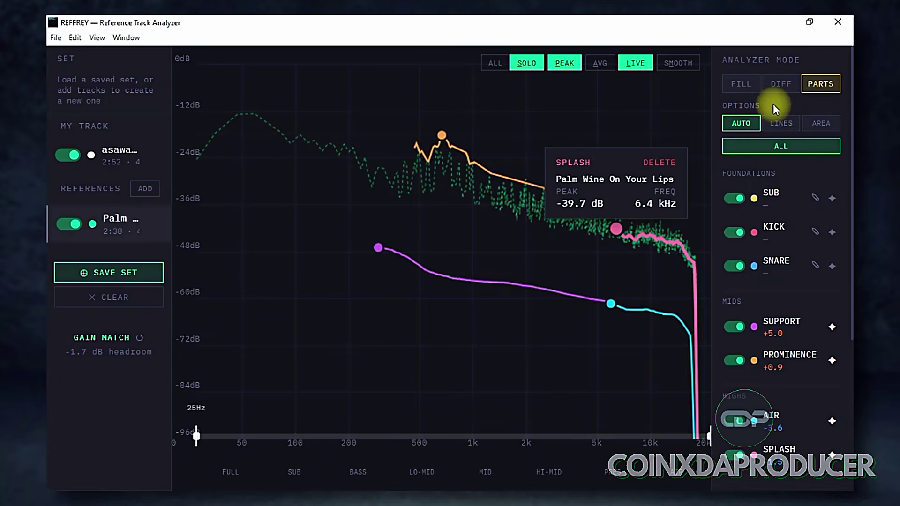
Compare the tracks in Diff mode with smoothing raised to 30 and lowered again, and return to Fill mode.
left_click(778, 87)
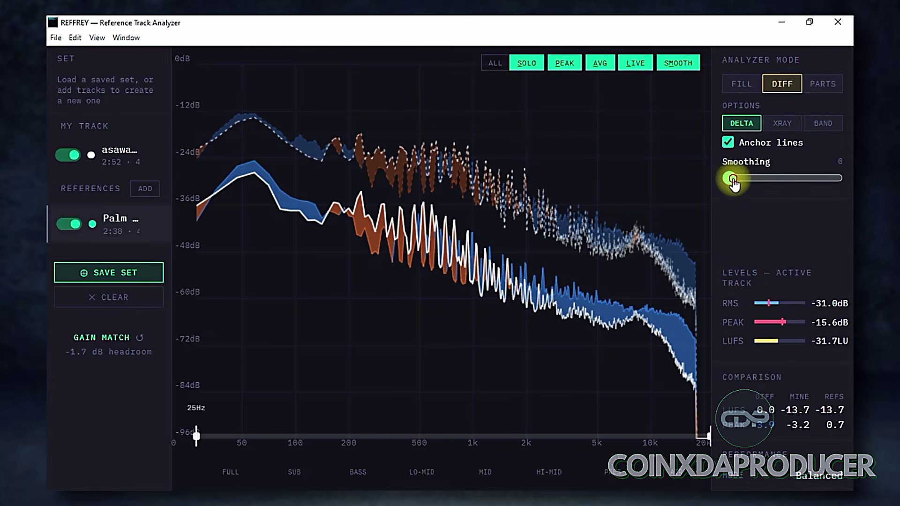
left_click_drag(730, 179, 843, 180)
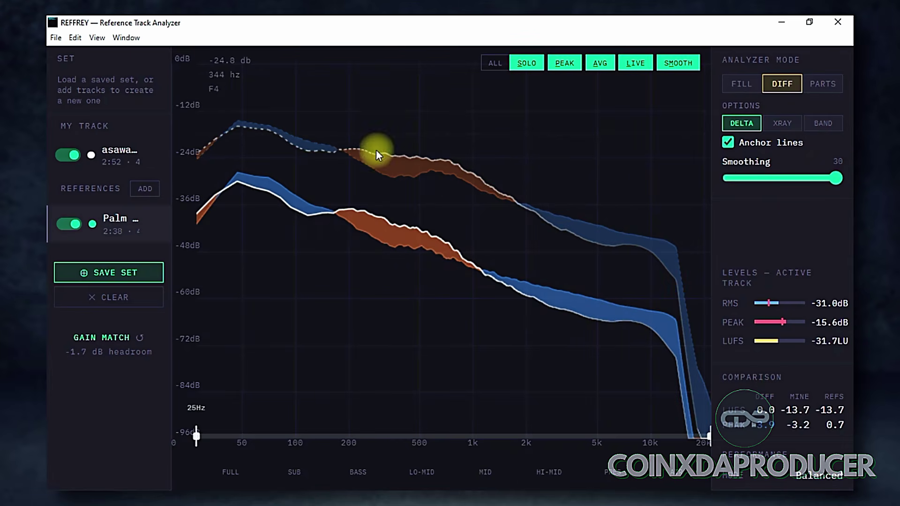
left_click_drag(840, 178, 755, 178)
left_click(741, 83)
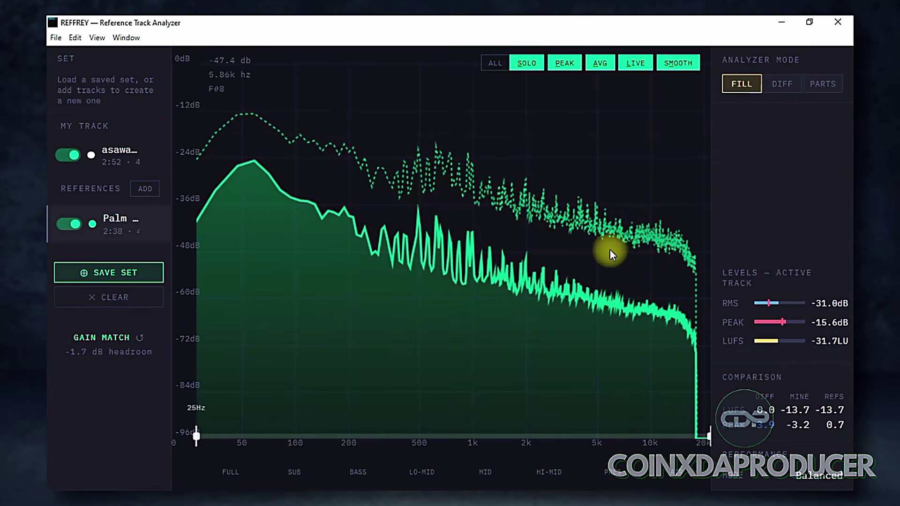
Return the interface to its normal zoom and switch the analyzer to full screen.
left_click(127, 37)
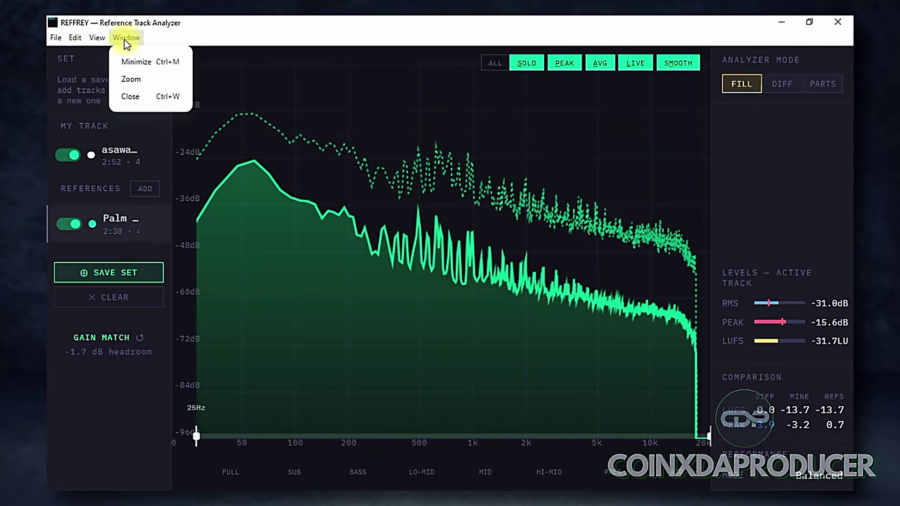
mouse_move(92, 40)
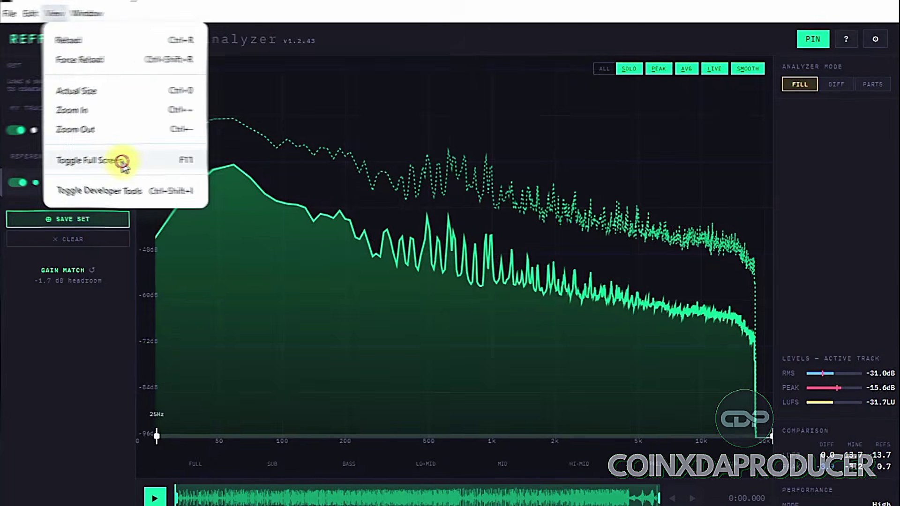
left_click(123, 161)
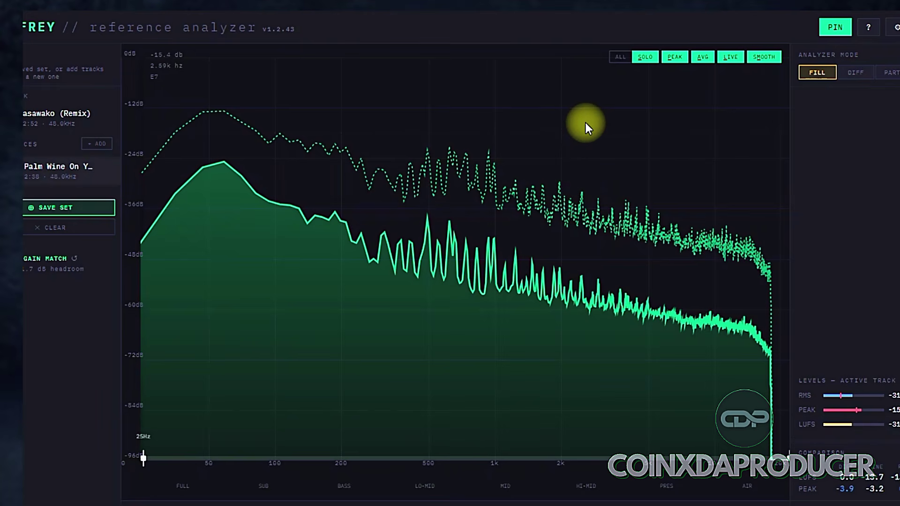
Review the keyboard shortcuts list and the license and plugin settings, closing each one.
left_click(866, 27)
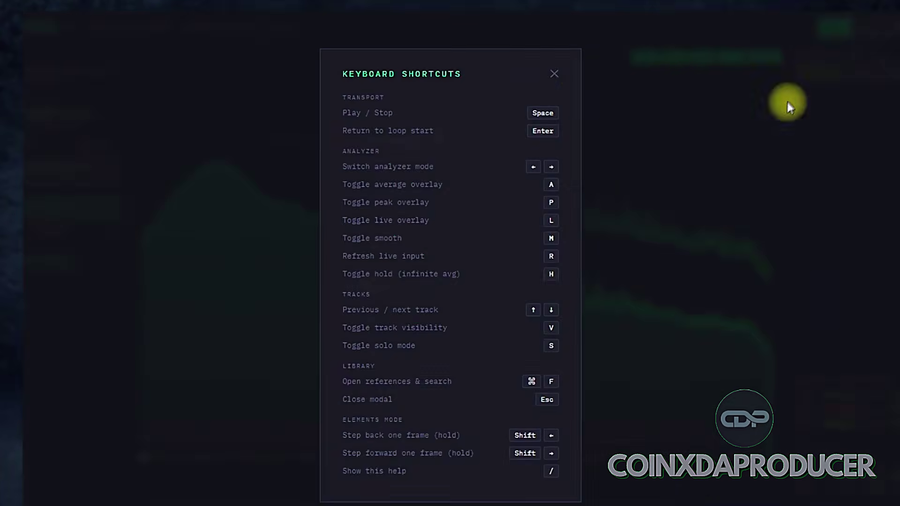
left_click(553, 75)
left_click(878, 25)
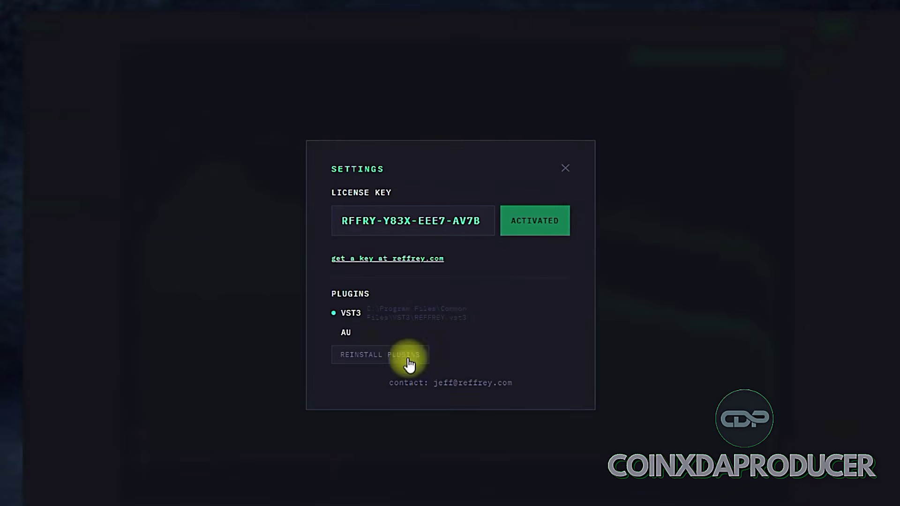
key("Escape")
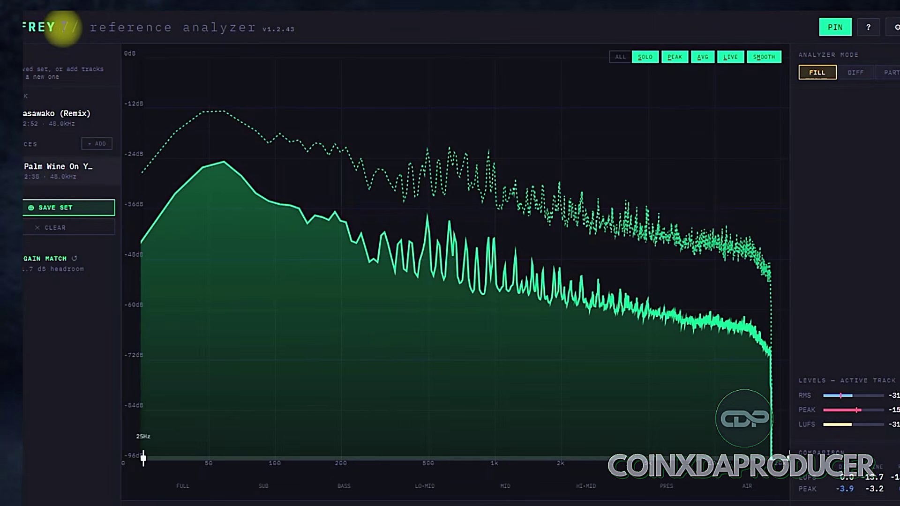